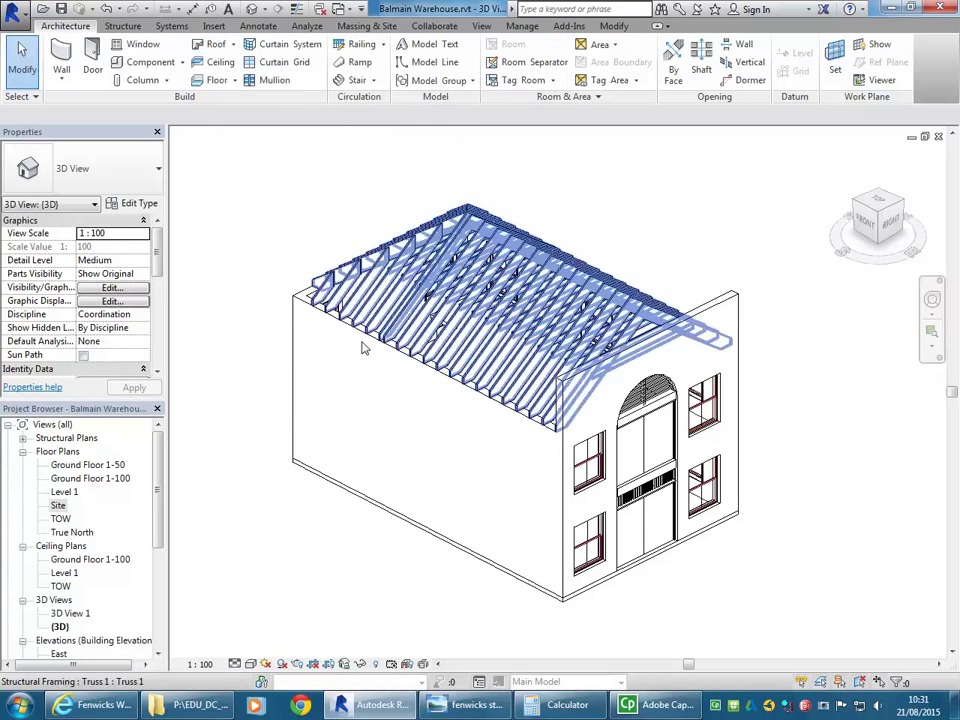
left_click(213, 48)
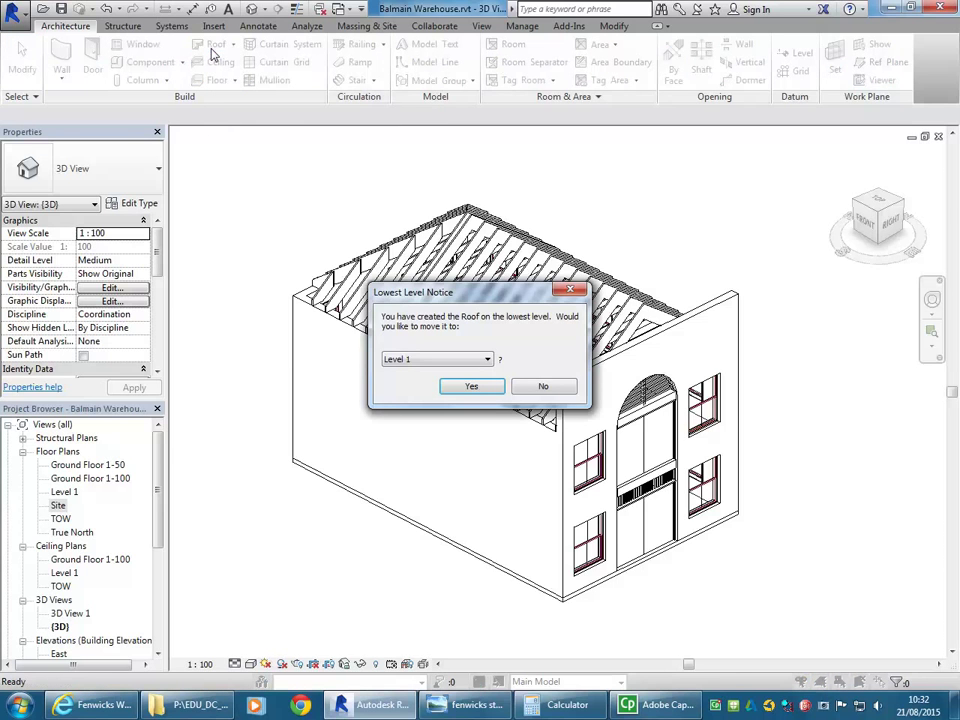
left_click_drag(490, 292, 381, 220)
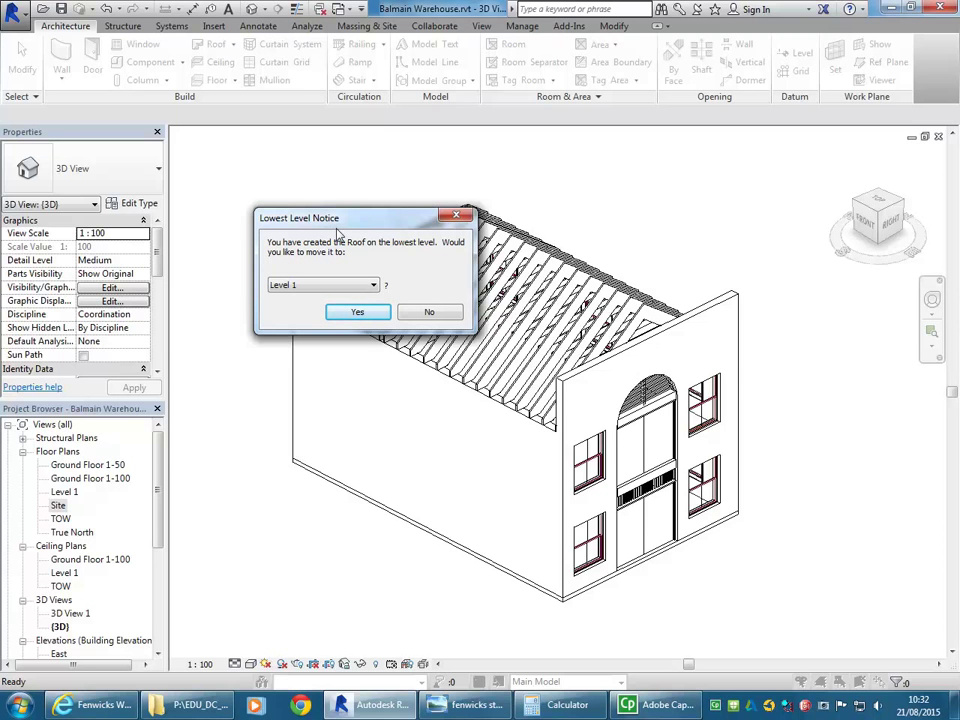
left_click(366, 287)
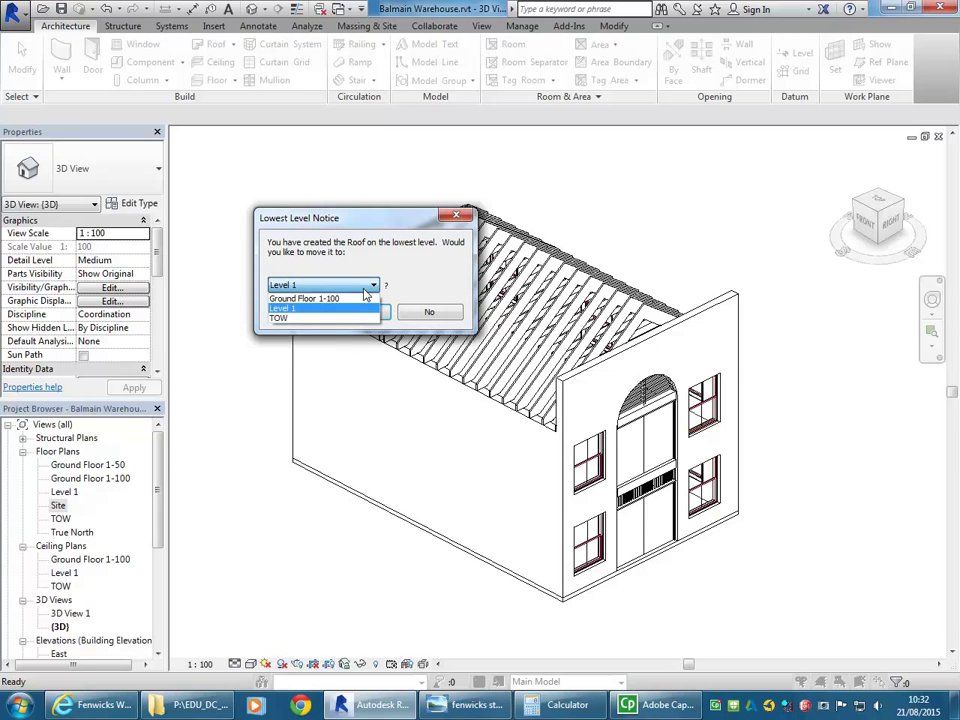
left_click(300, 318)
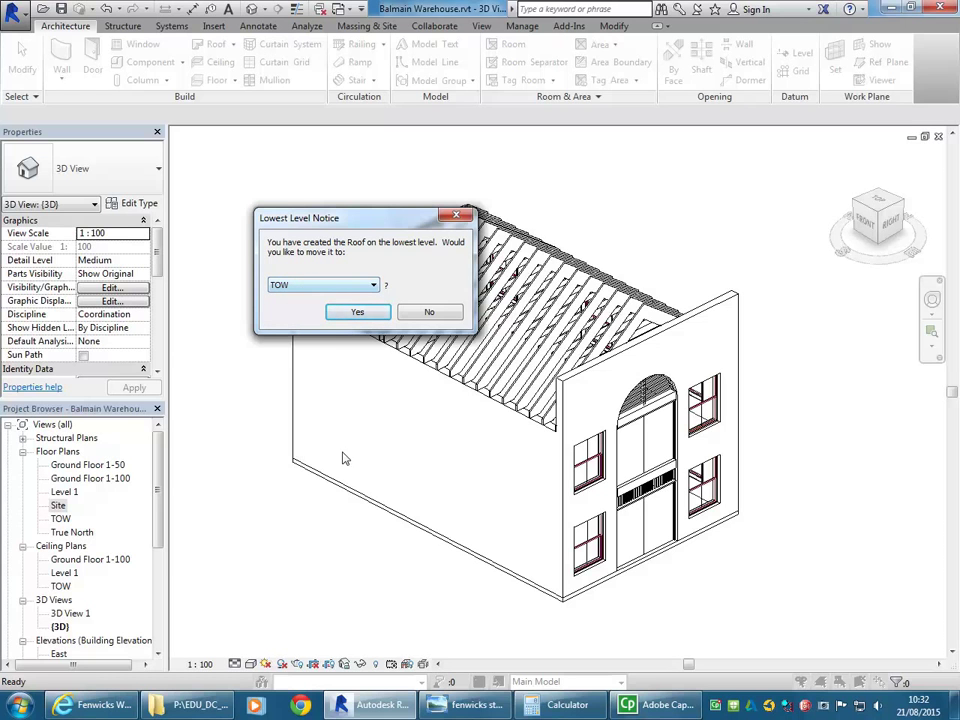
left_click(357, 313)
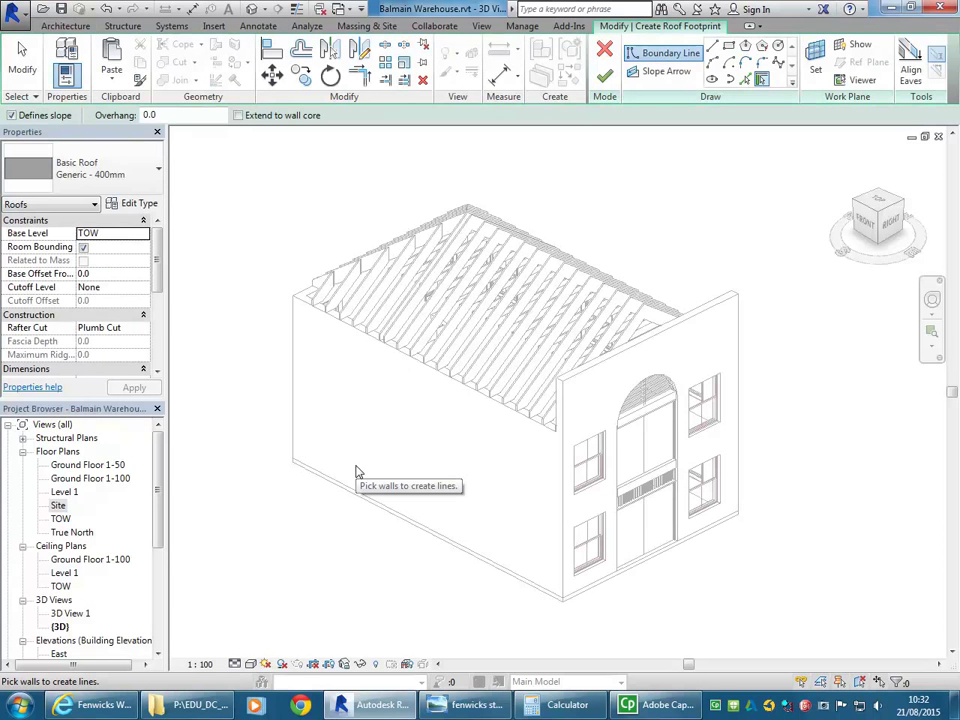
middle_click_drag(386, 373, 378, 370)
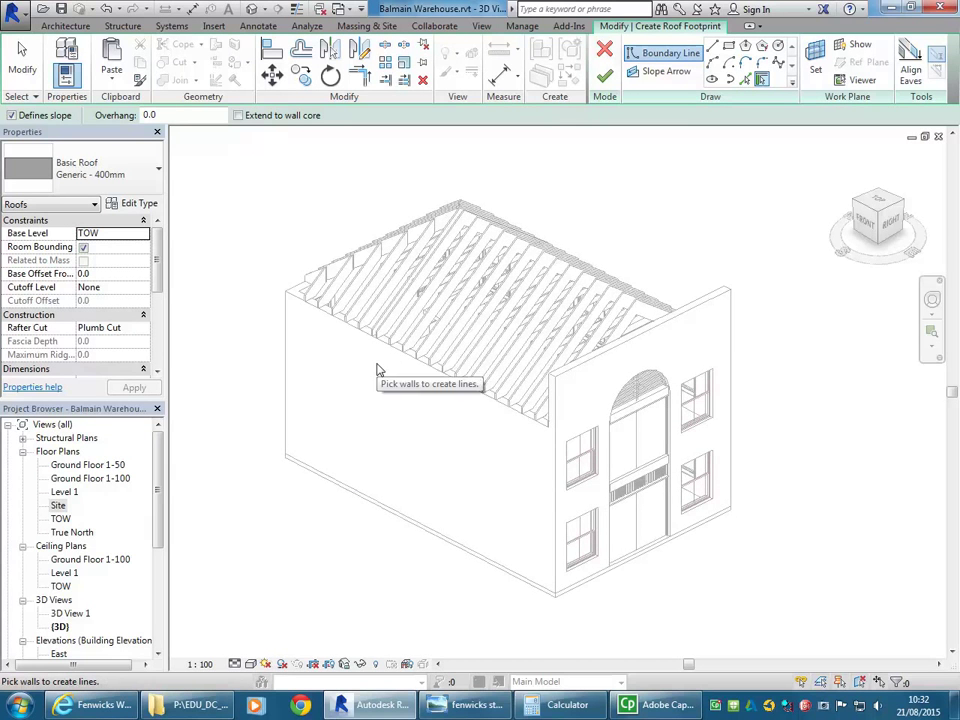
scroll(377, 370, "down", 2)
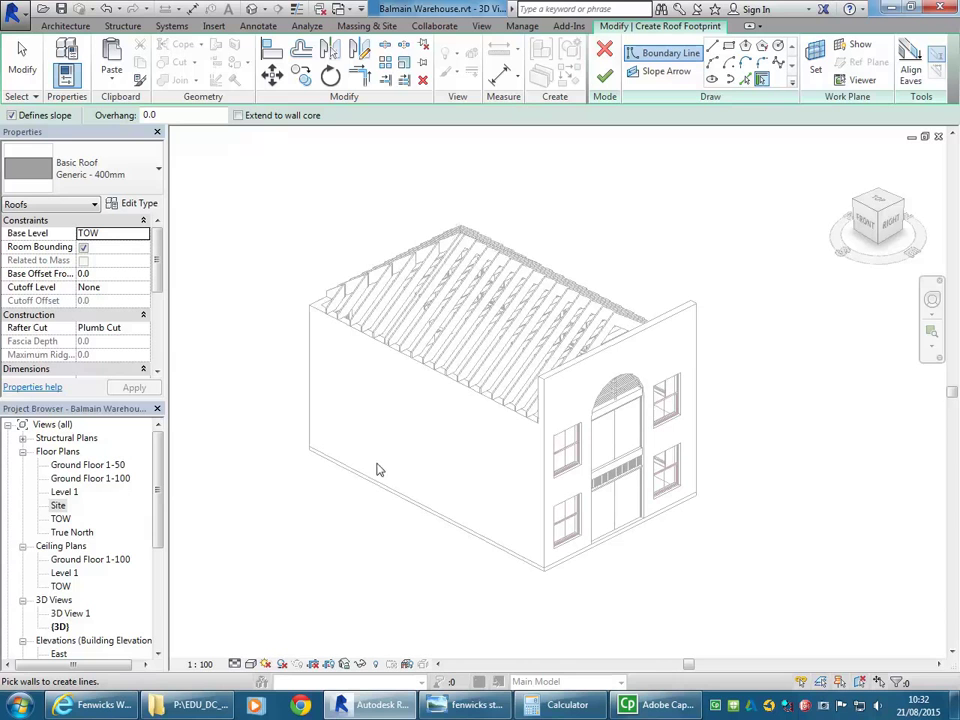
- Open the TOW floor plan and discard the unfinished roof footprint sketch
double_click(61, 518)
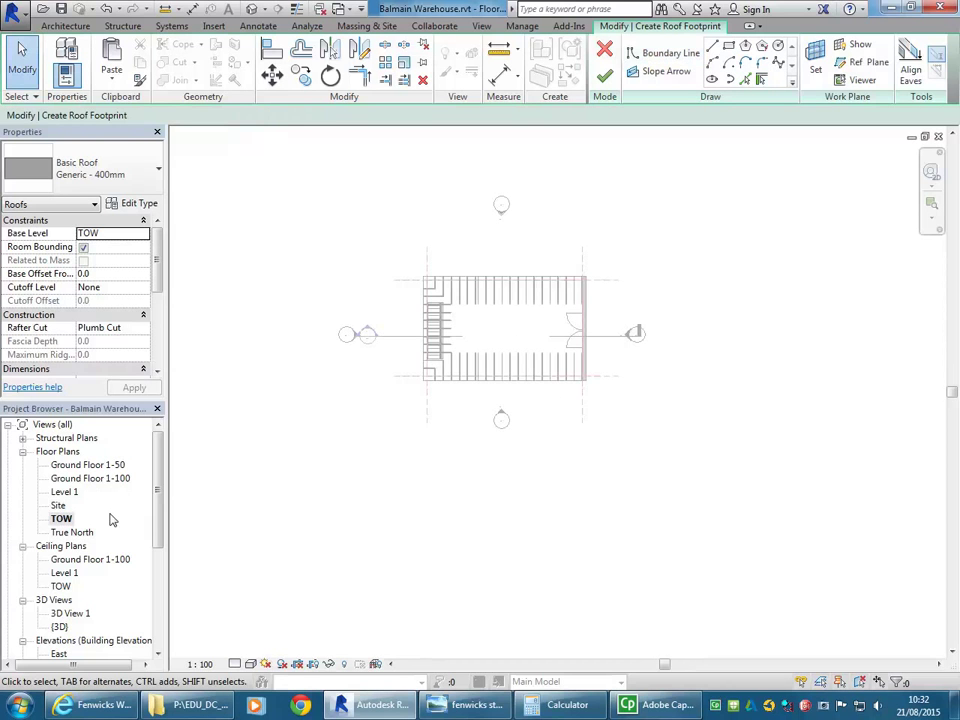
scroll(398, 357, "up", 2)
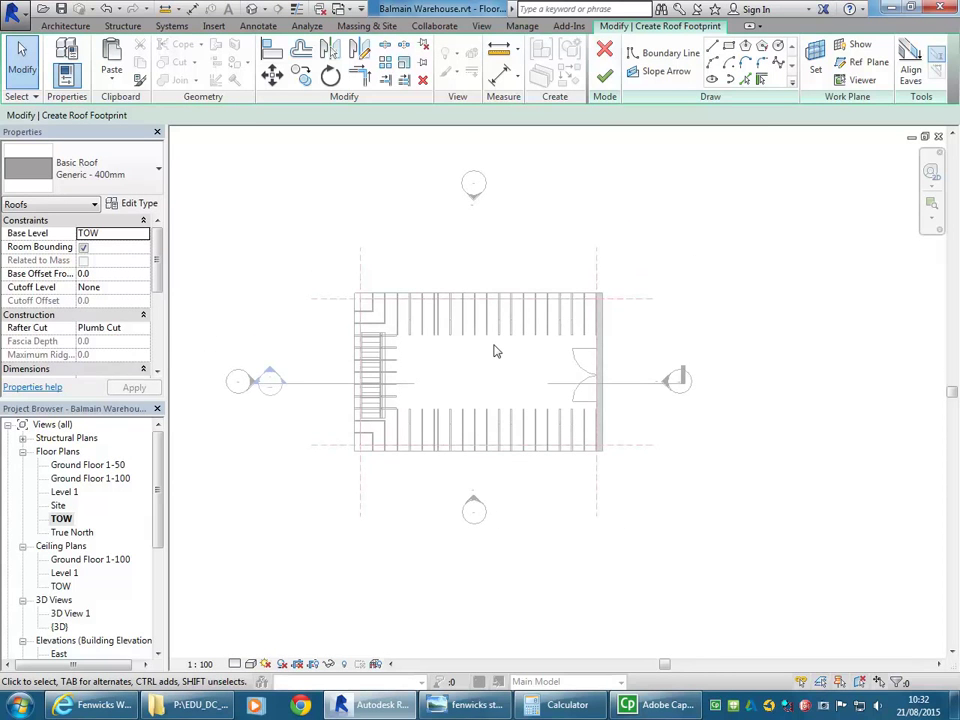
scroll(494, 351, "up", 2)
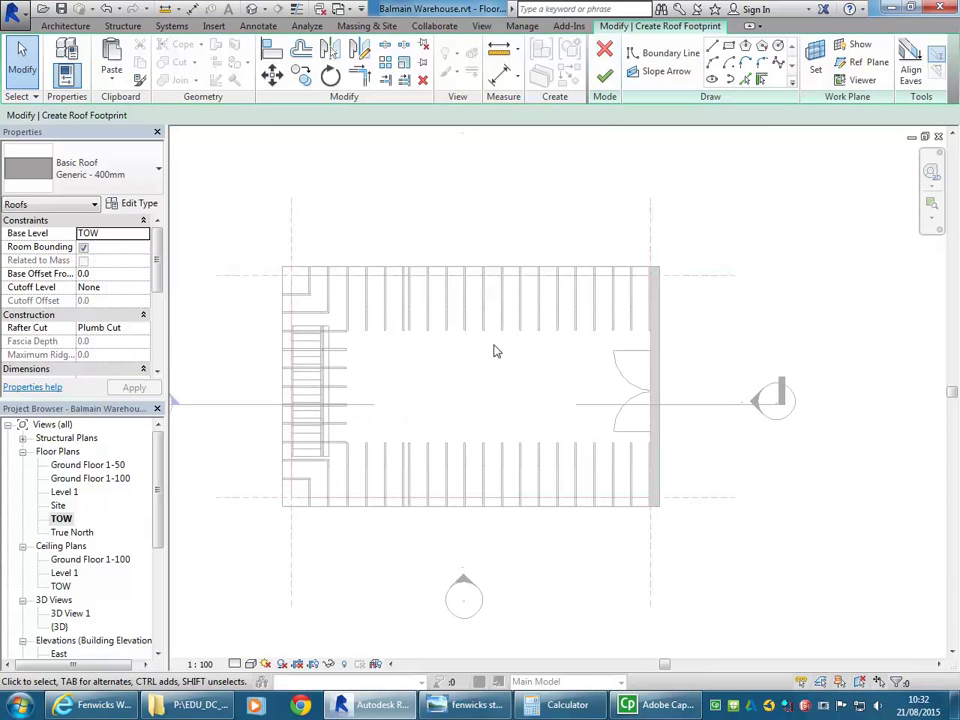
middle_click_drag(494, 351, 521, 348)
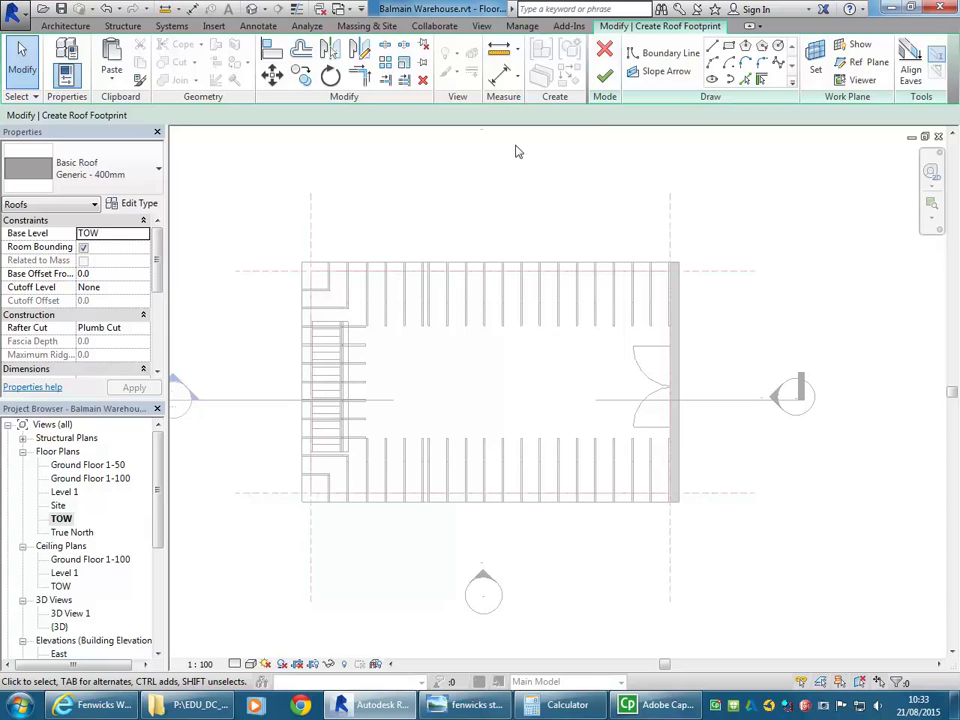
left_click(606, 52)
scroll(424, 199, "up", 1)
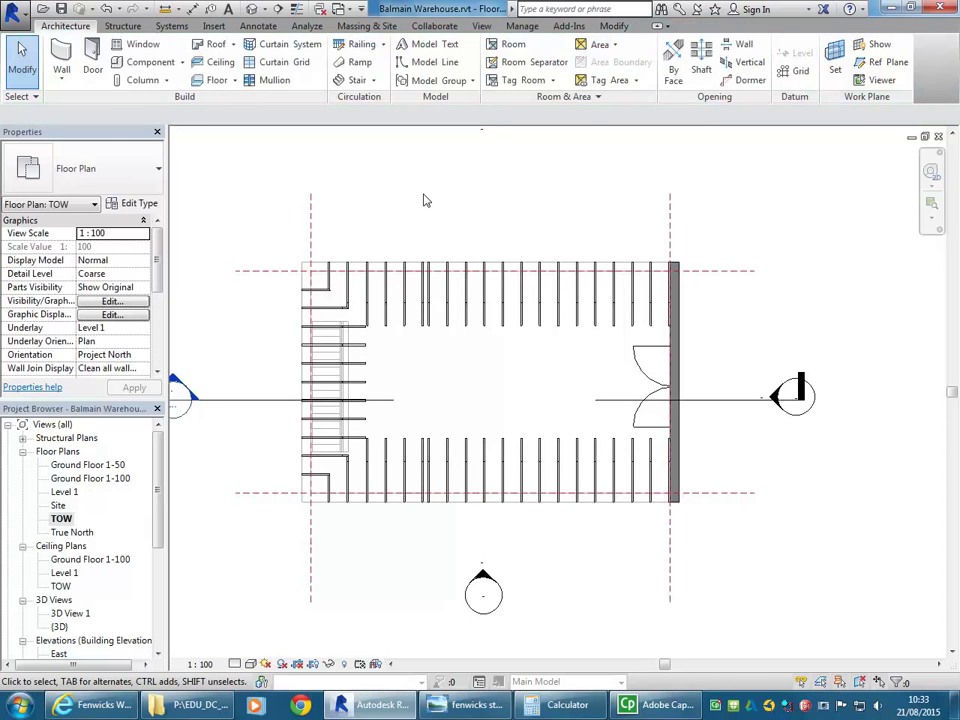
scroll(443, 199, "up", 1)
scroll(444, 199, "down", 2)
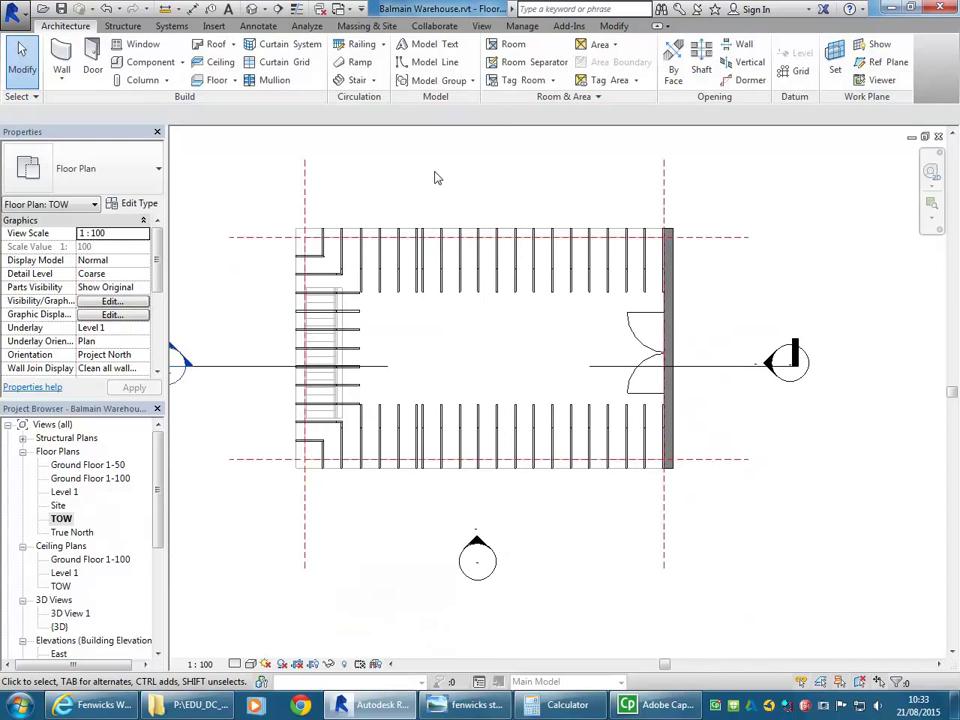
- Start a new roof by footprint with its base level set to TOW
left_click(210, 44)
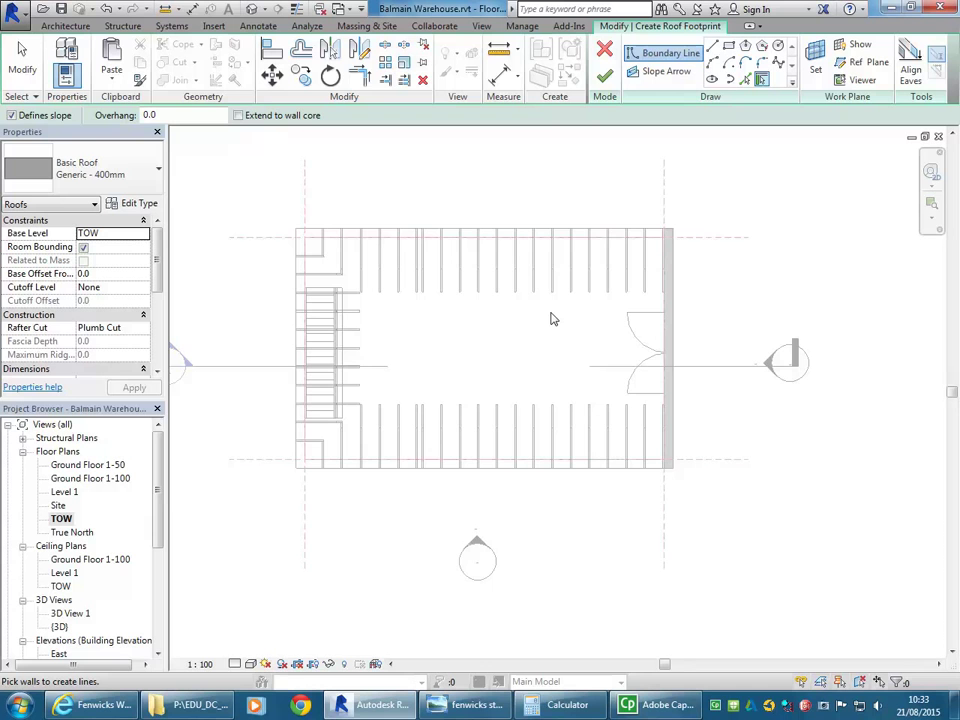
scroll(545, 325, "up", 2)
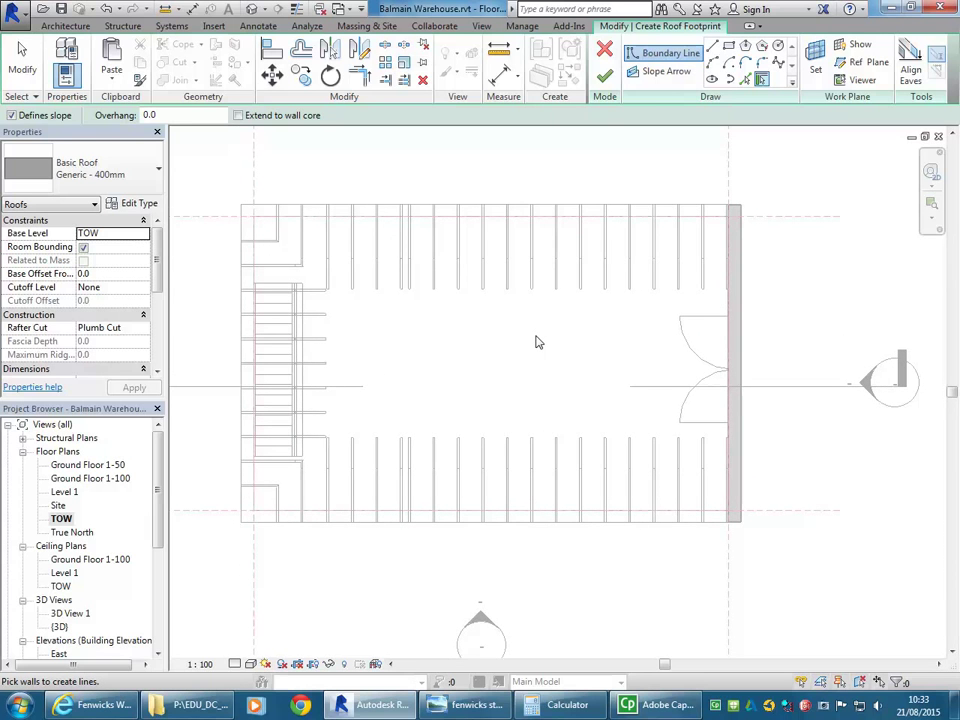
middle_click_drag(536, 342, 506, 339)
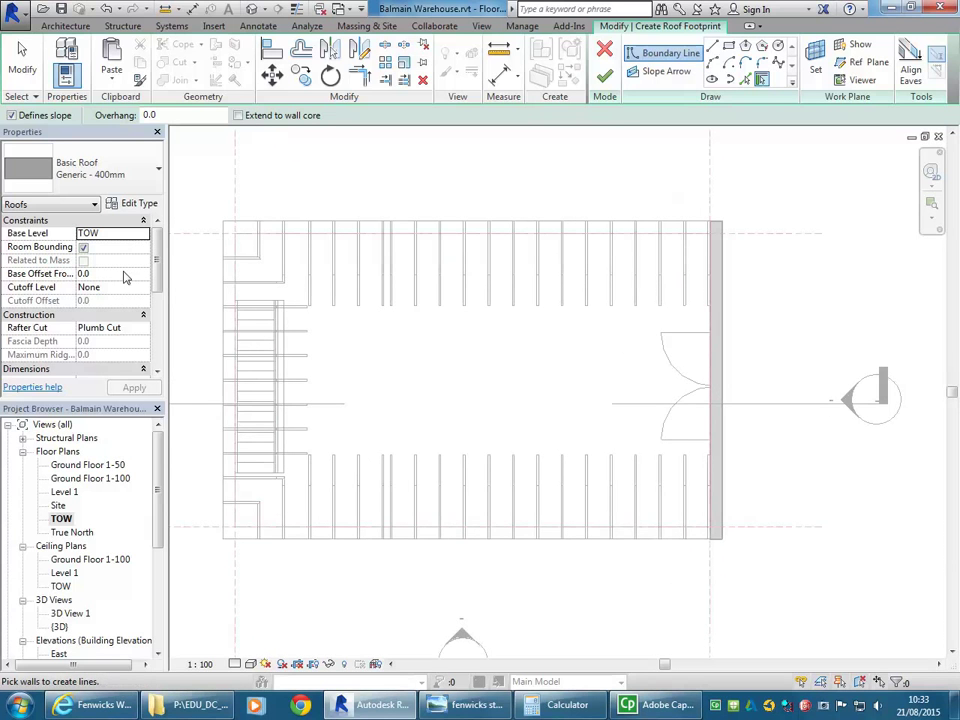
left_click(116, 234)
left_click(130, 234)
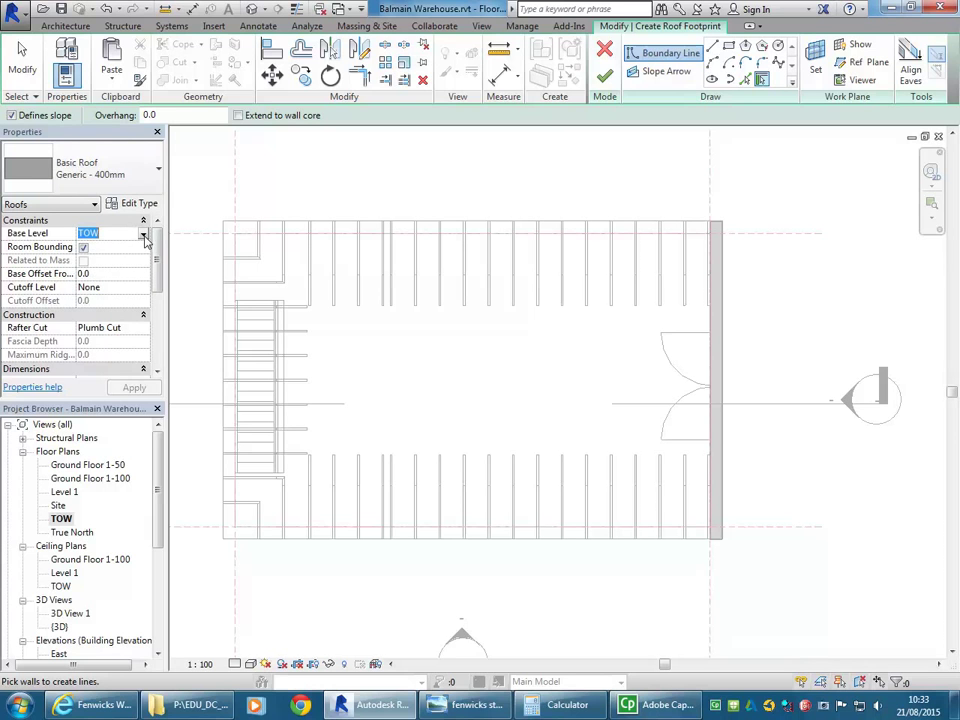
left_click(143, 236)
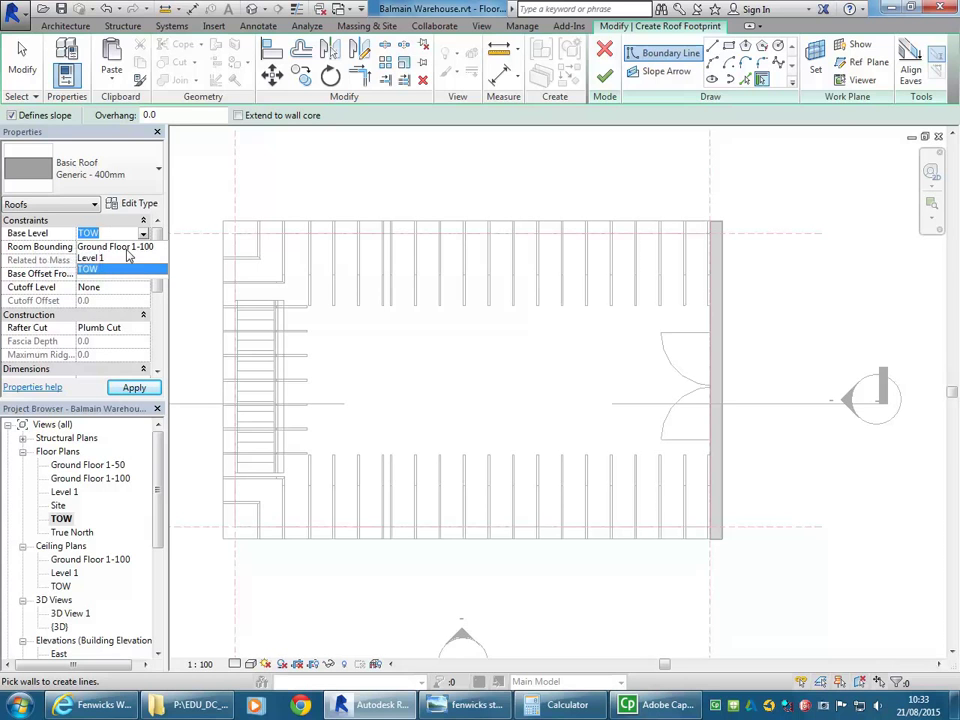
left_click(92, 270)
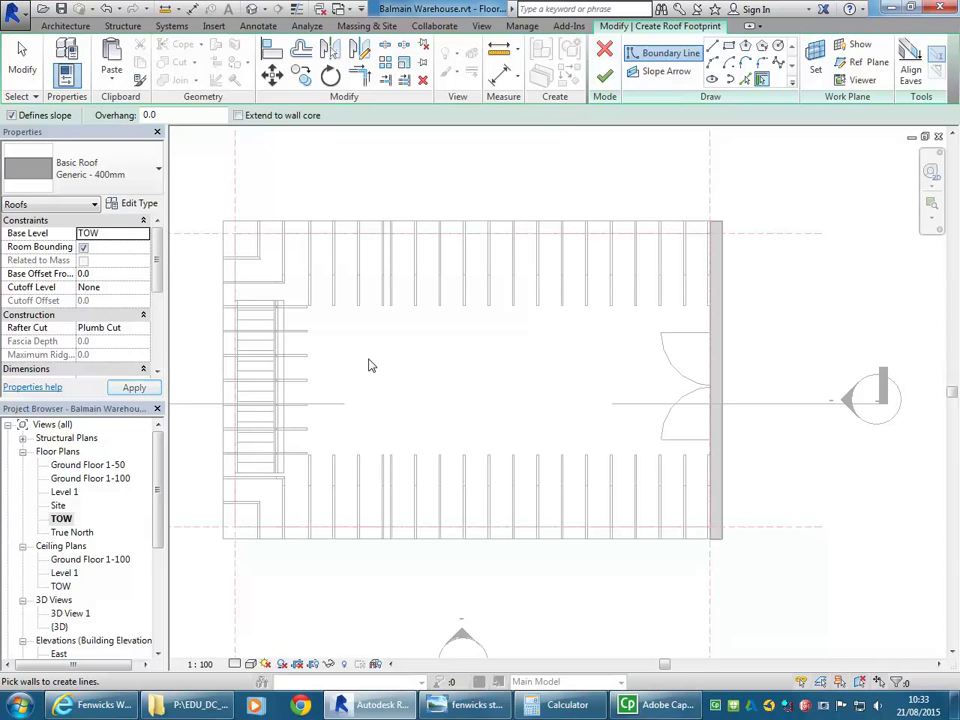
middle_click_drag(369, 364, 395, 360)
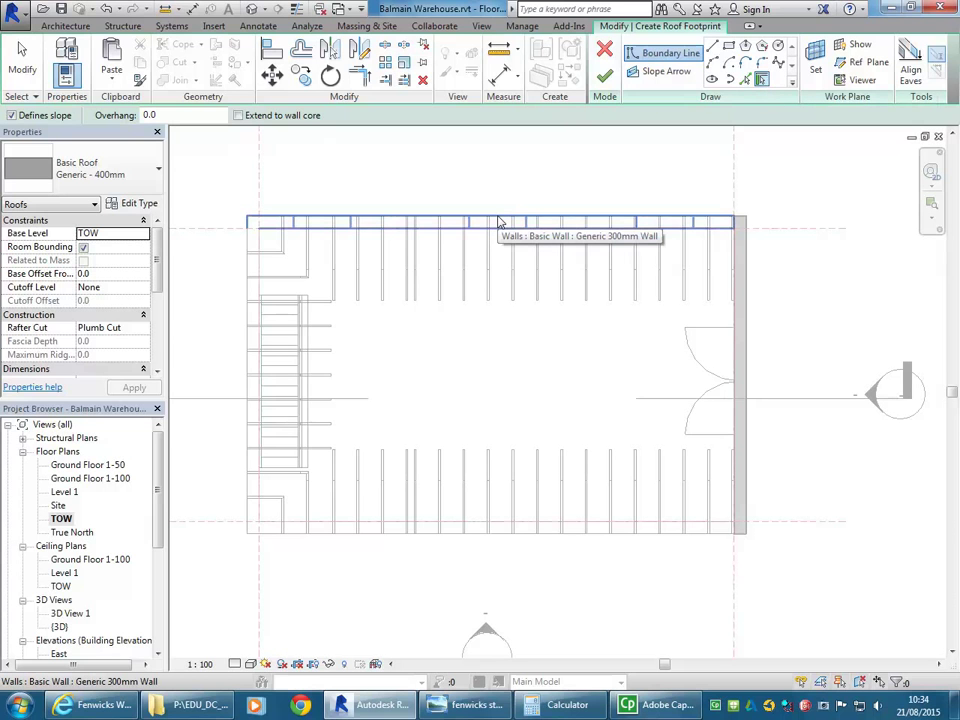
- Pick the upper long wall in plan as a roof boundary line and set its slope to 36.5°
left_click(499, 221)
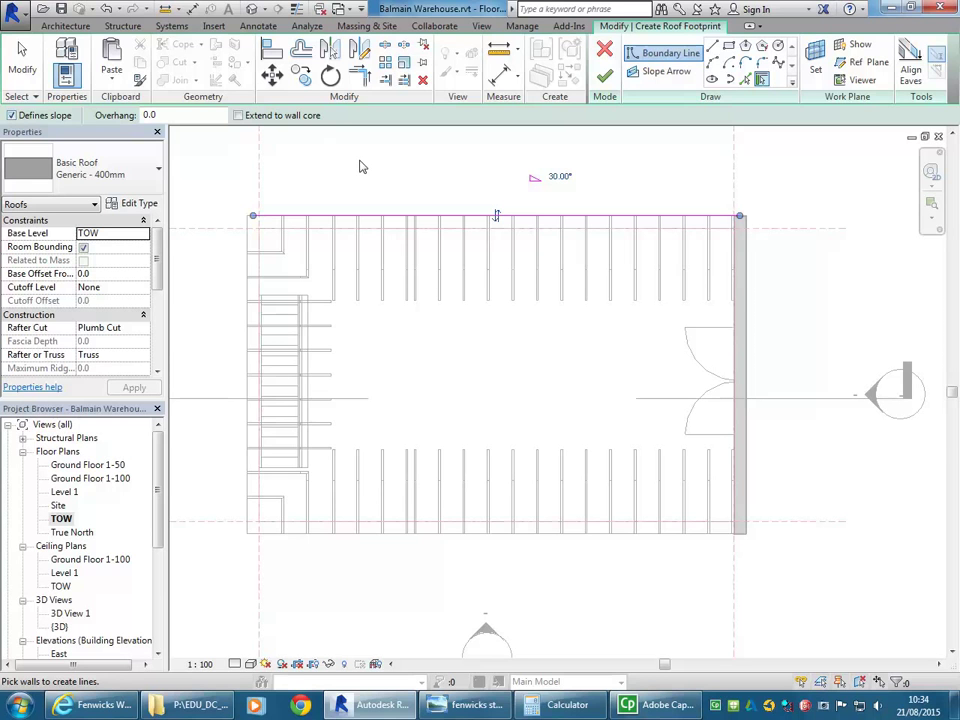
left_click(563, 177)
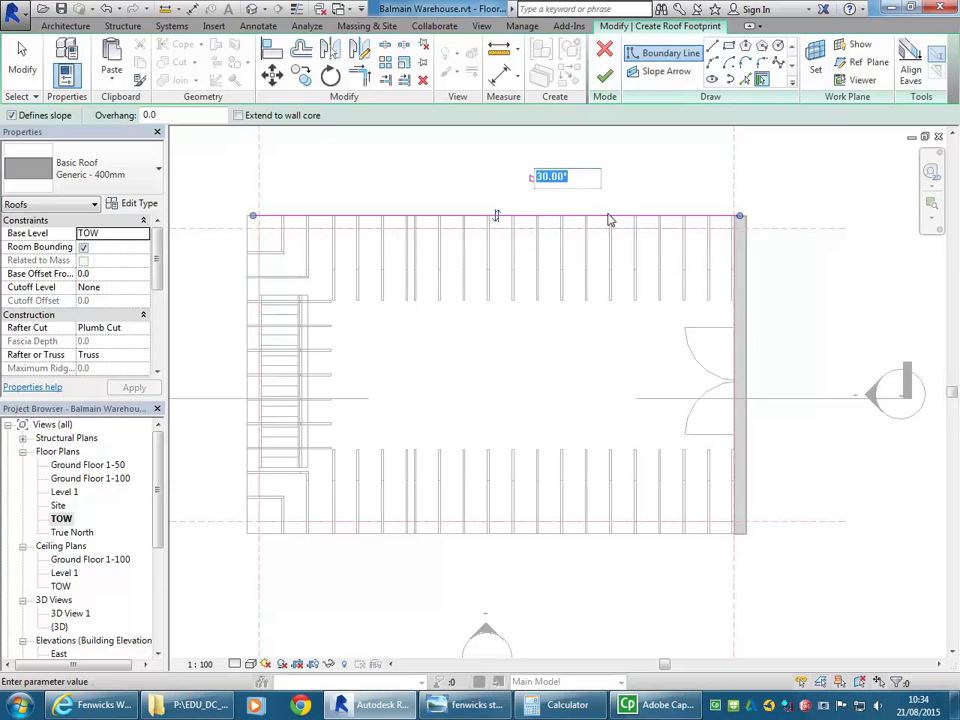
type("36.5")
key("Return")
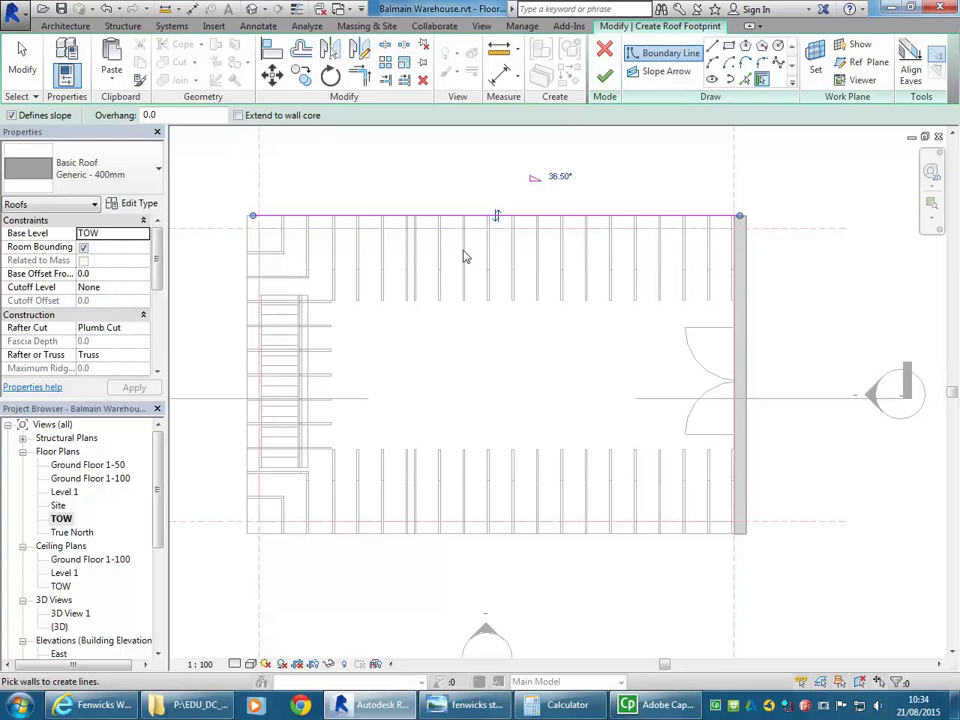
- Add a slope-defining roof boundary line along the end wall opposite the double doors
middle_click_drag(456, 334, 481, 335)
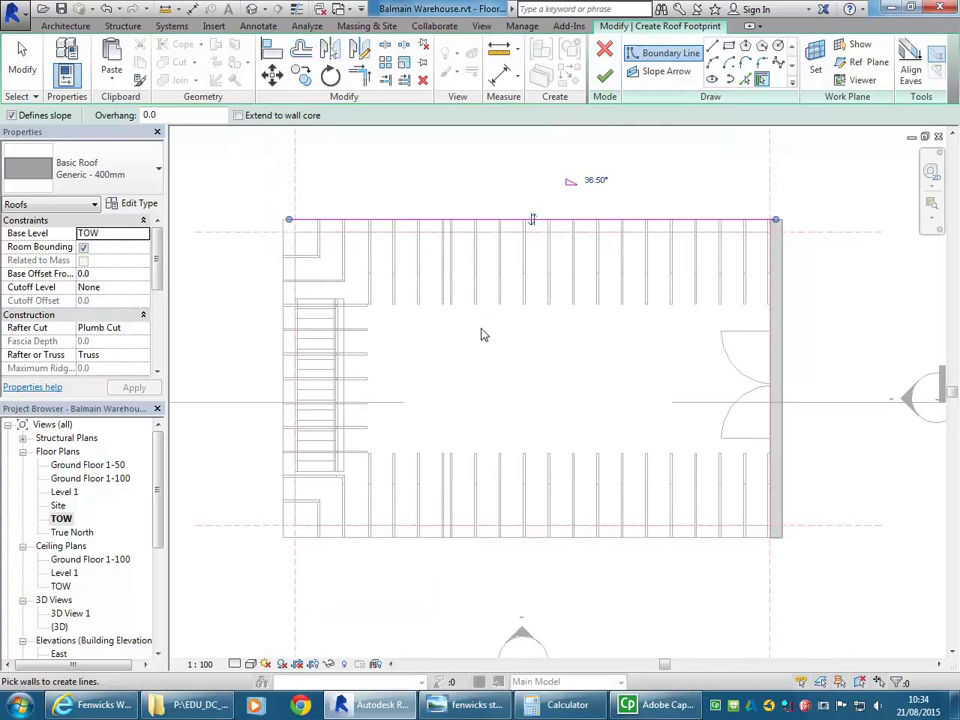
left_click(284, 350)
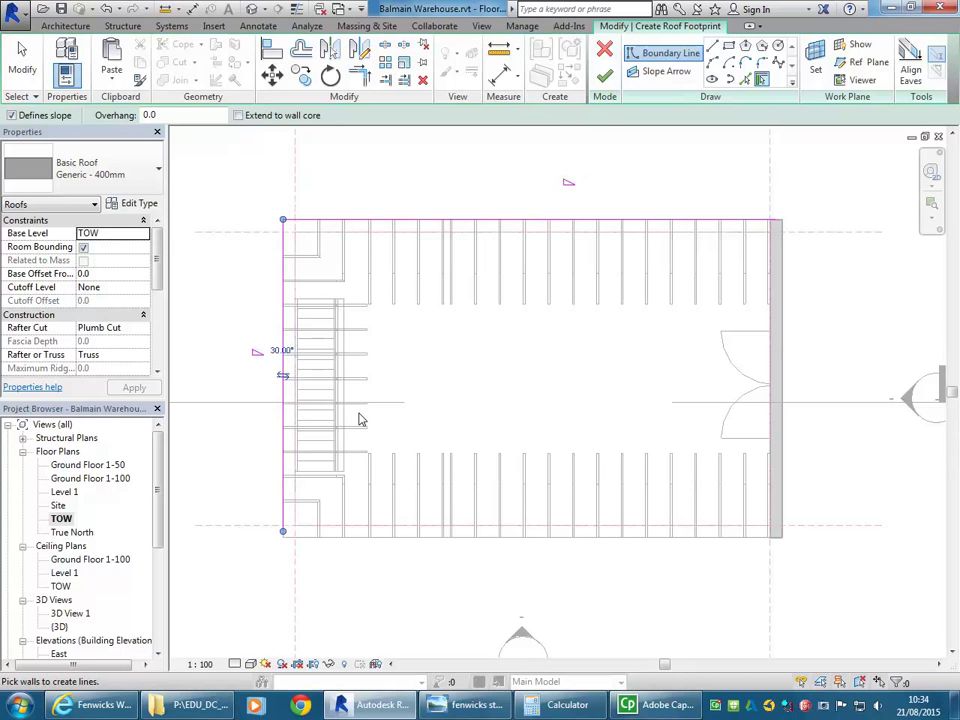
left_click(284, 372)
left_click(482, 27)
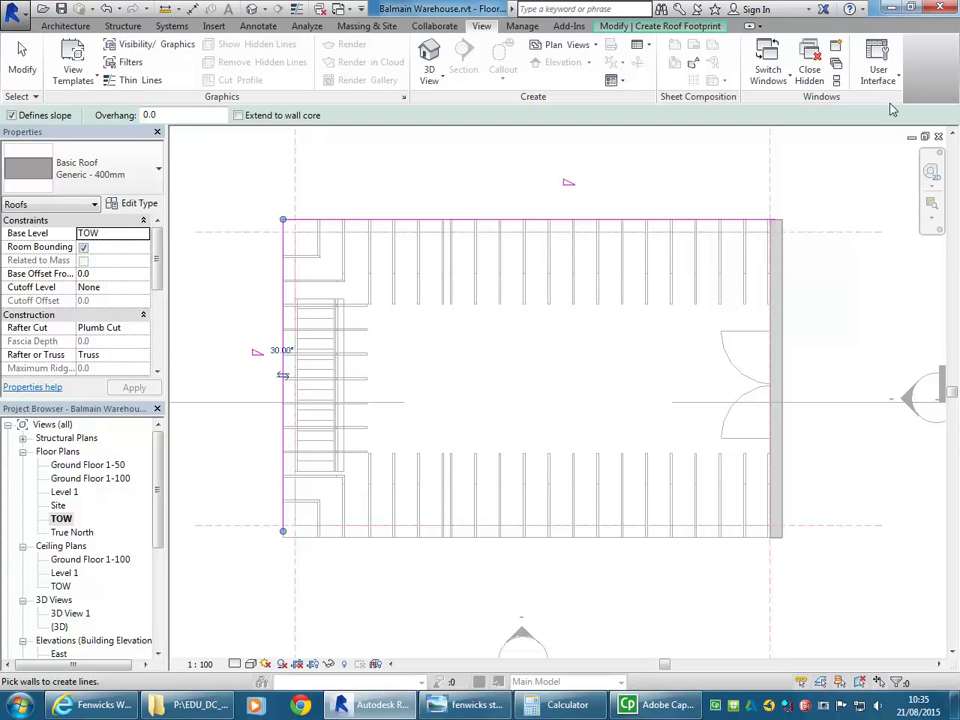
left_click(877, 65)
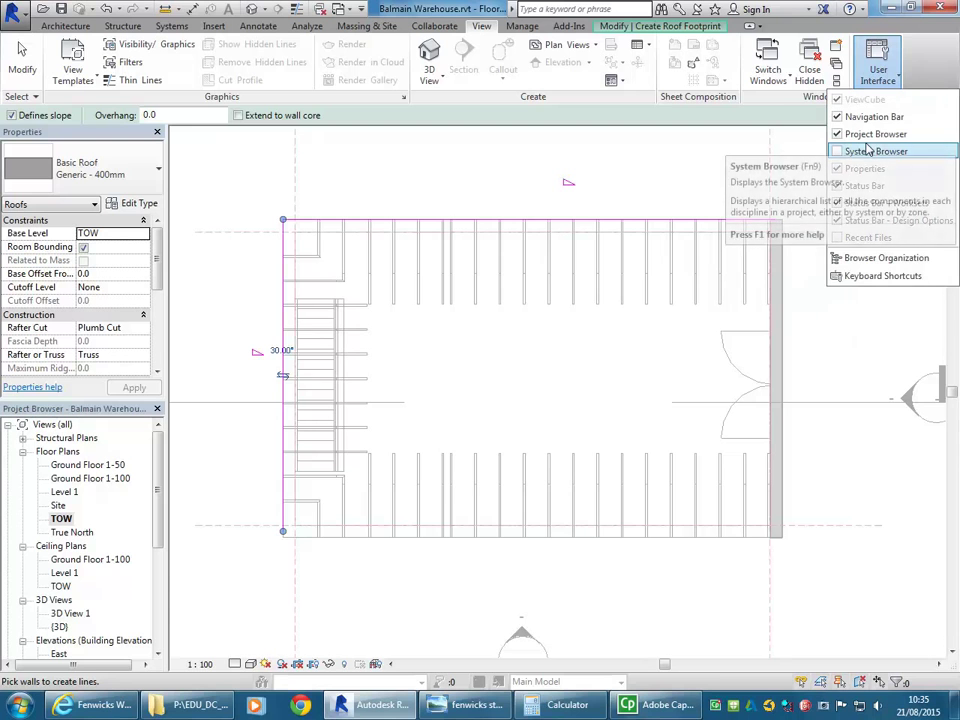
left_click(883, 68)
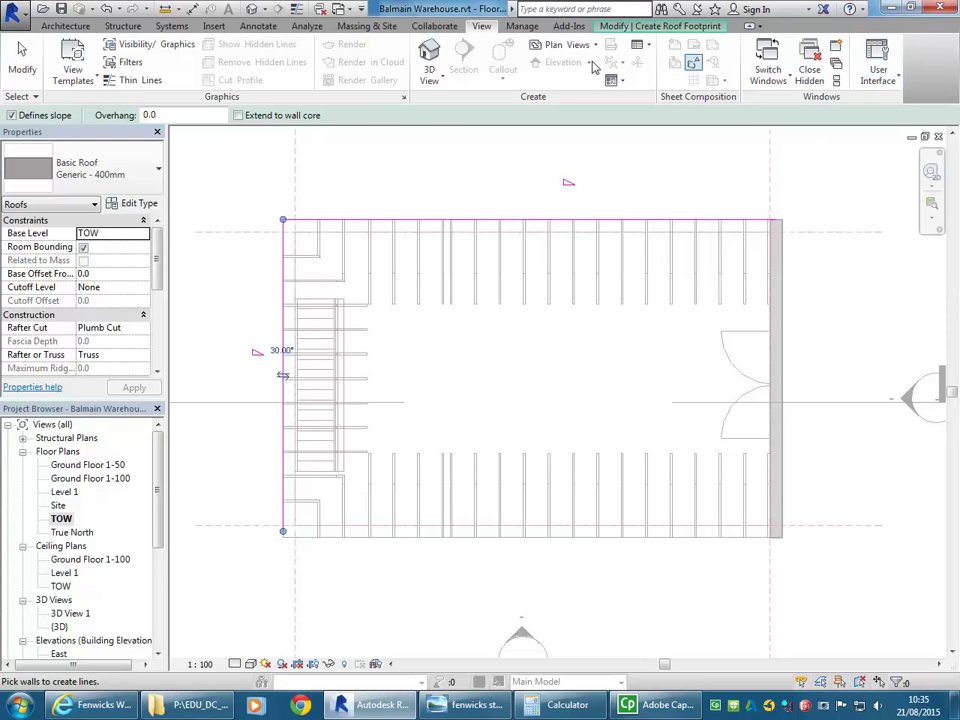
- Set the slope of the end wall's roof boundary line to 36.5°
left_click(281, 350)
type("36.5")
key("Return")
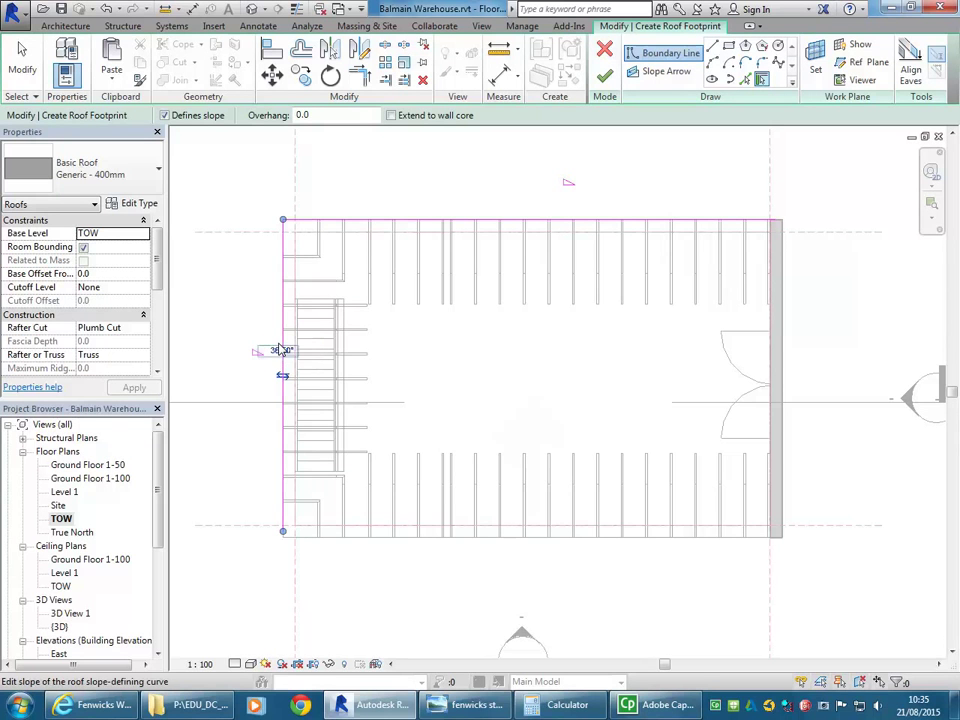
- Pick the lower long wall in plan as a roof boundary line and set its slope to 36.5°
left_click(426, 545)
left_click(510, 577)
type("36.5")
key("Return")
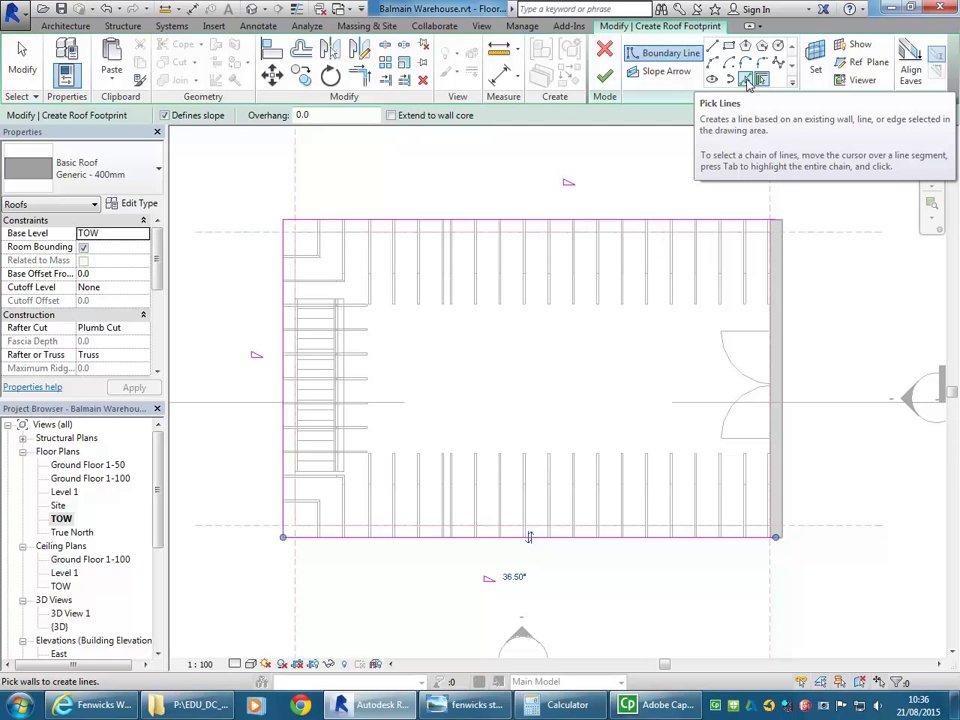
left_click(748, 82)
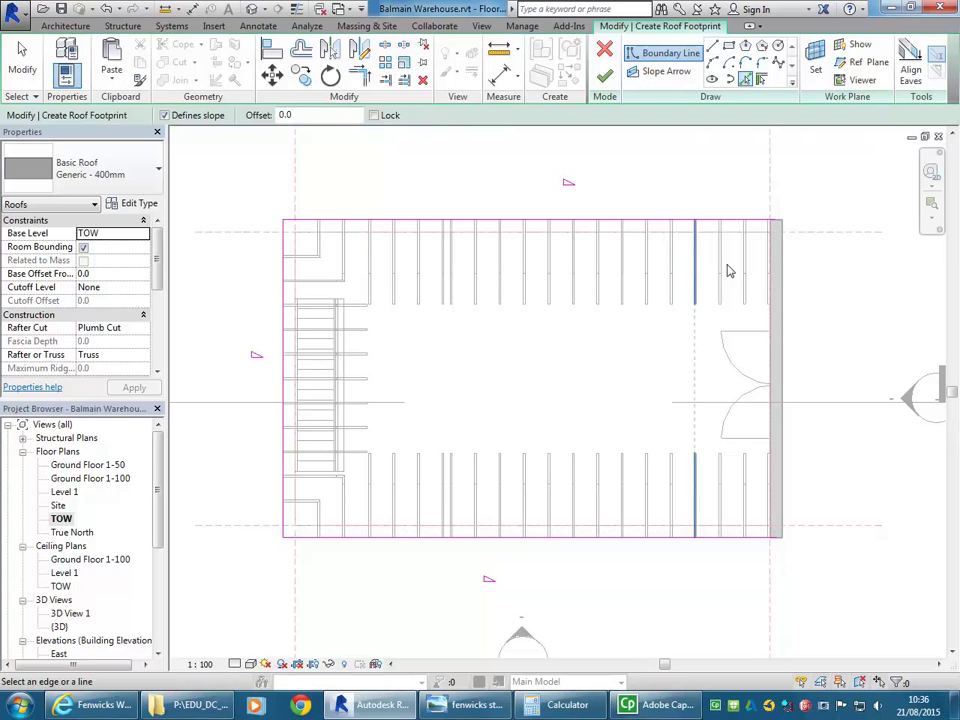
left_click(762, 80)
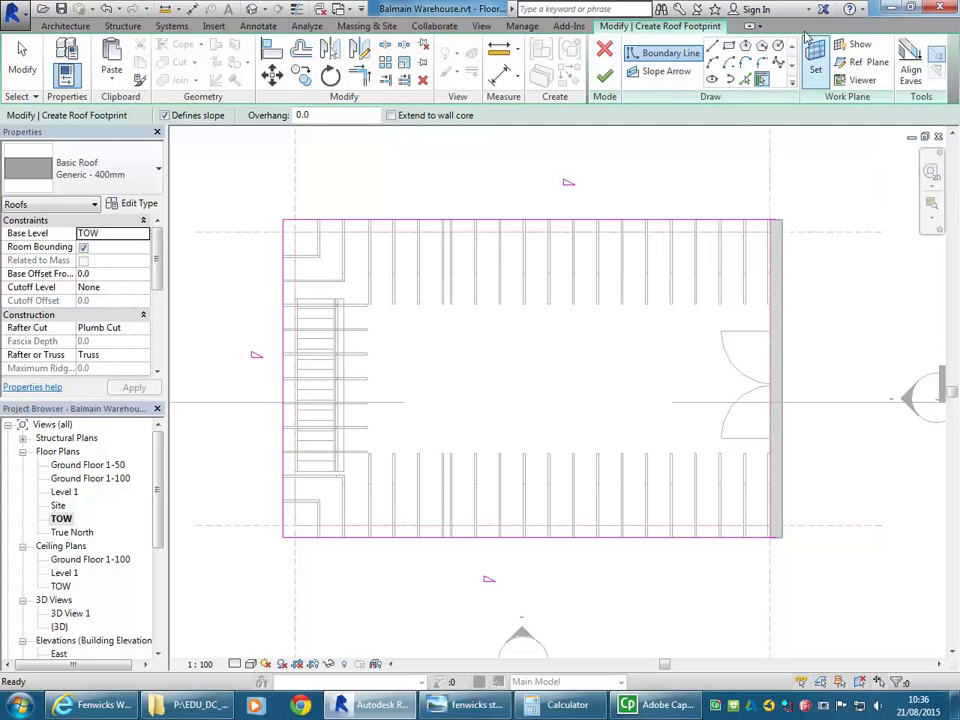
left_click(745, 80)
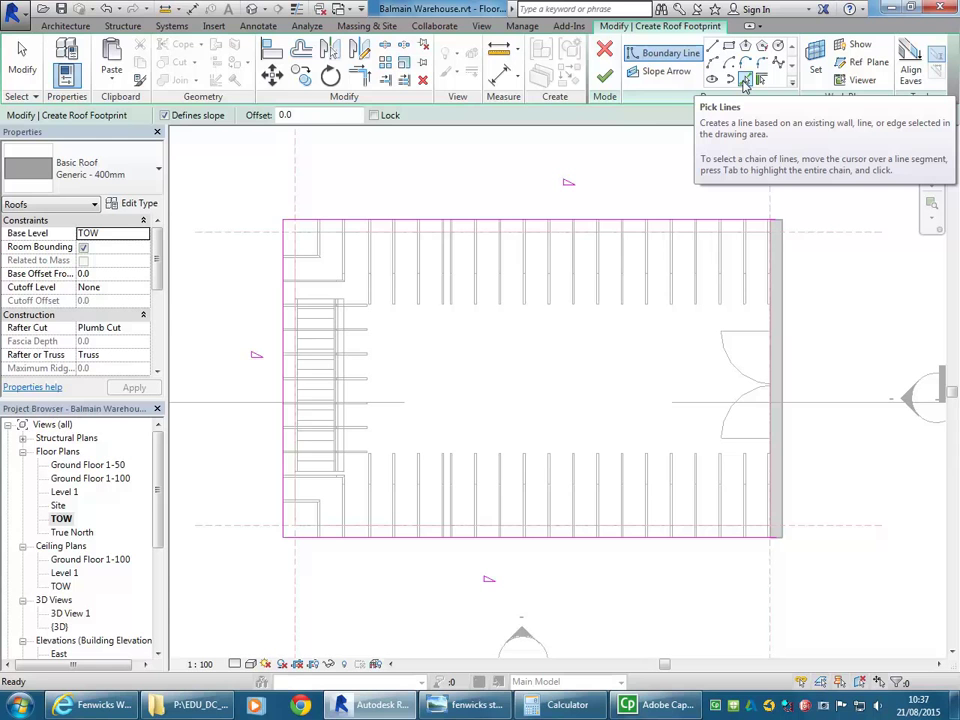
left_click(745, 82)
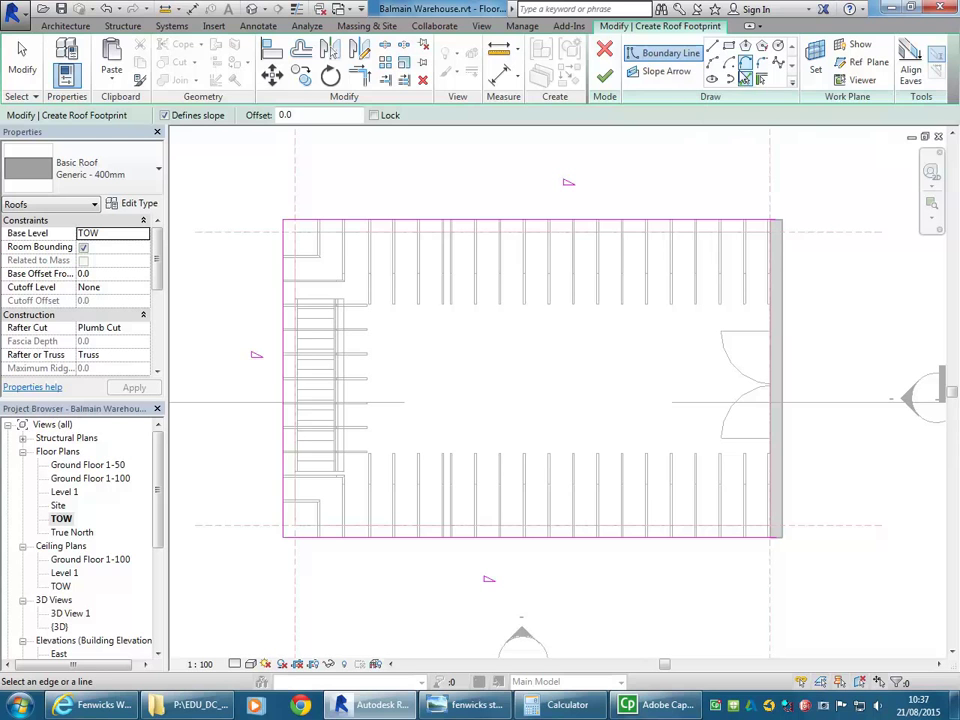
left_click(762, 81)
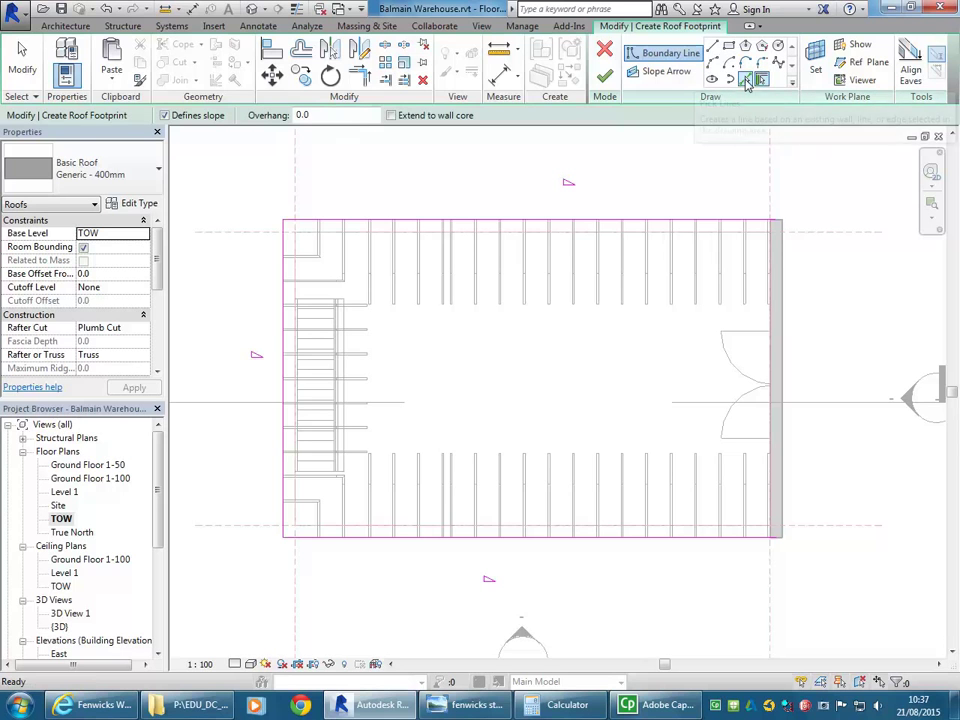
- Add a roof boundary line along the inner face of the double-door wall, with no defined slope
left_click(746, 80)
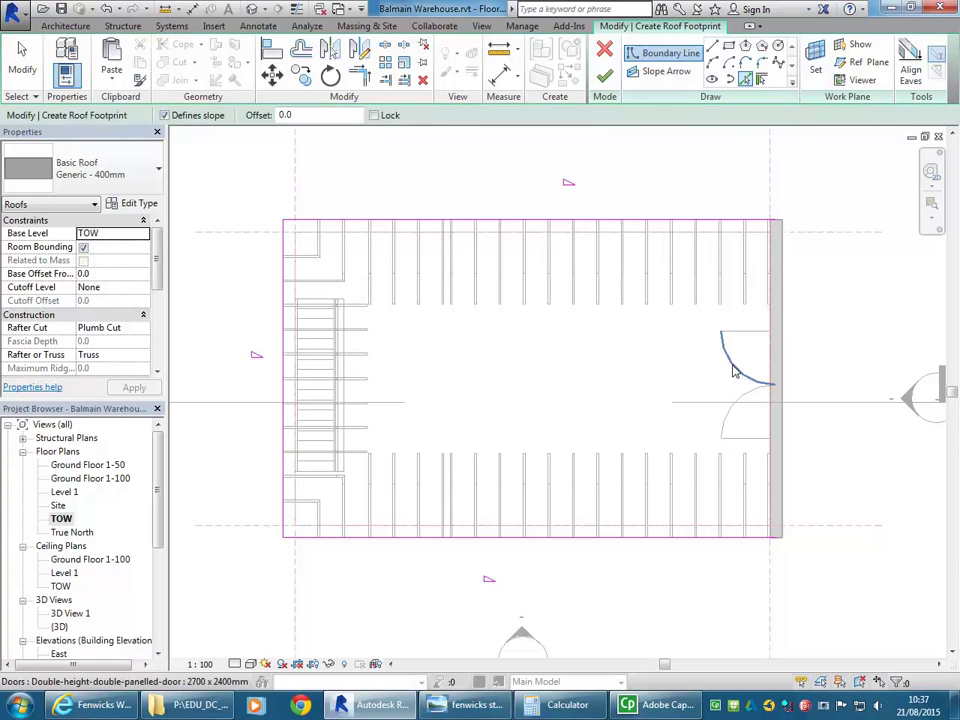
left_click(771, 321)
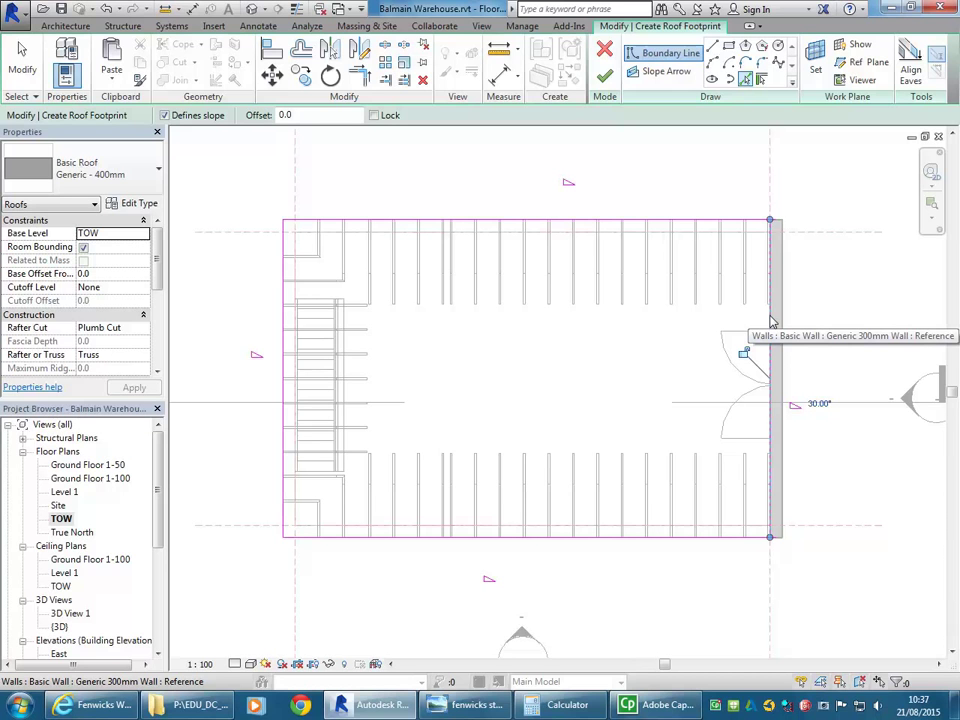
left_click(105, 9)
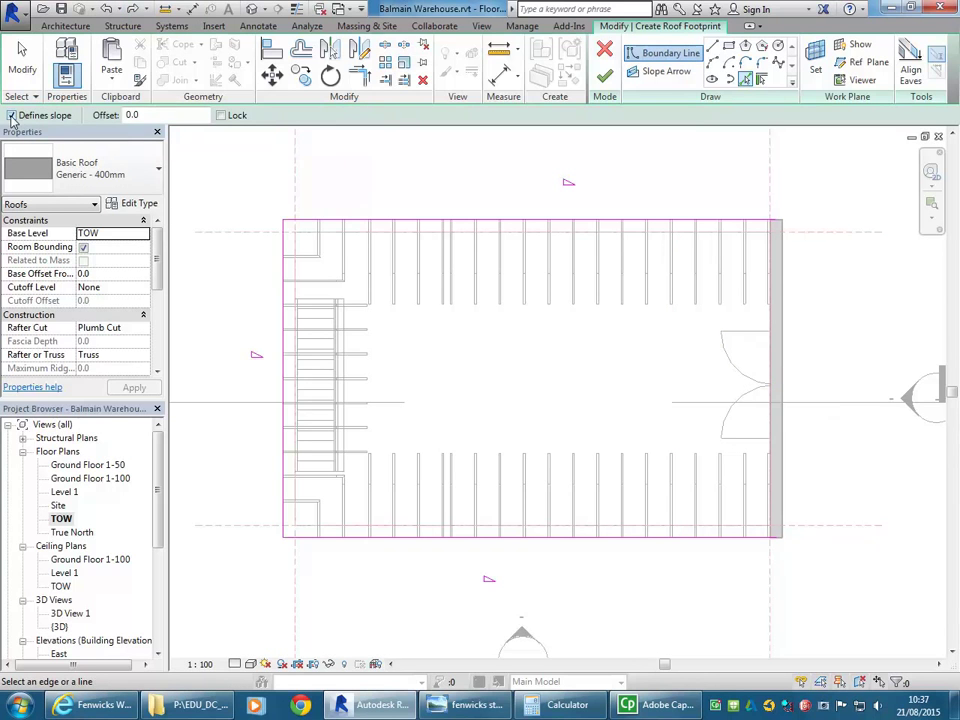
left_click(12, 116)
left_click(772, 318)
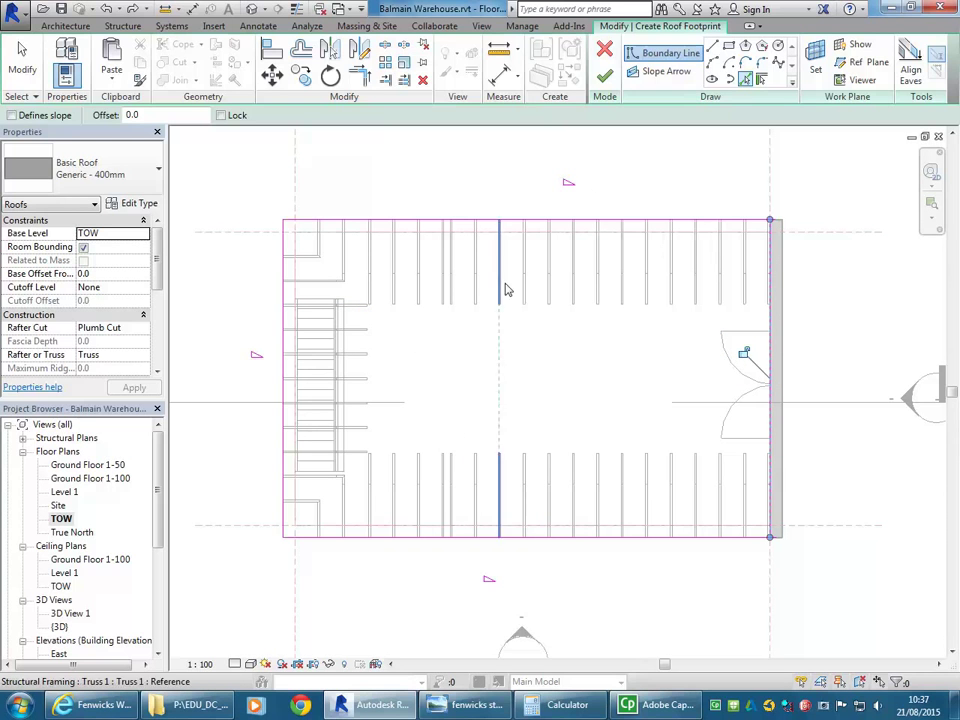
- Change the roof type to Basic Roof Generic - 125mm
left_click(100, 175)
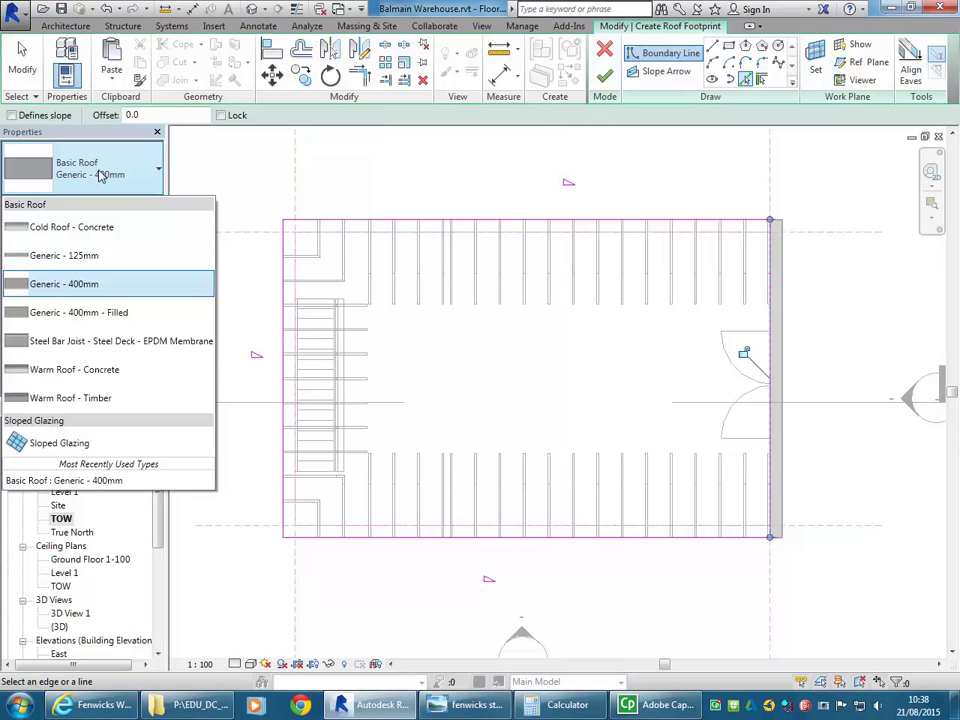
left_click(97, 175)
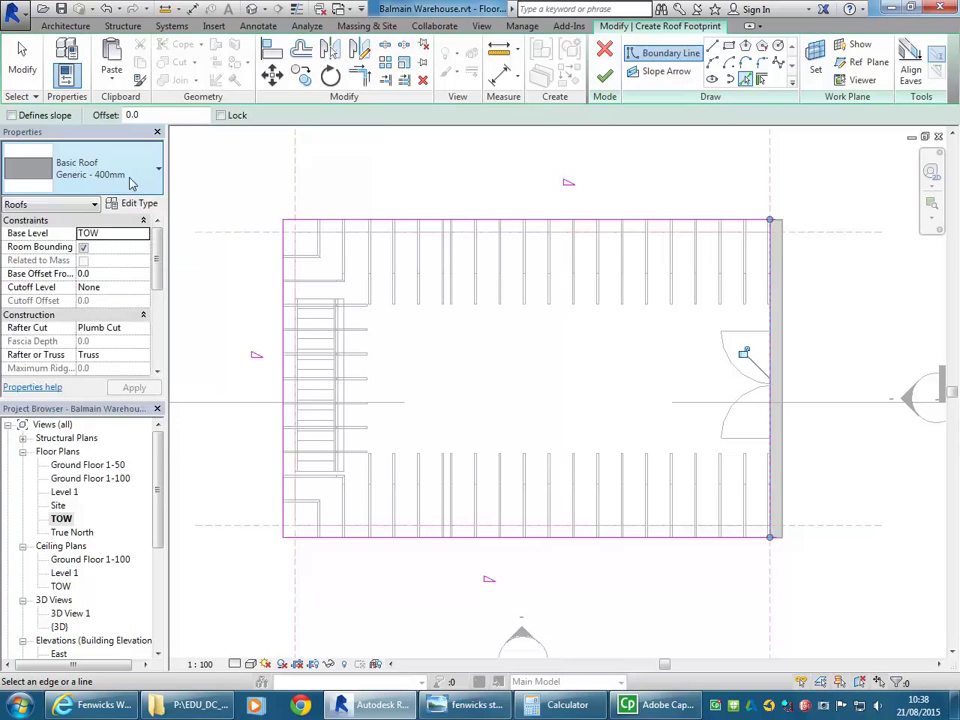
left_click(97, 175)
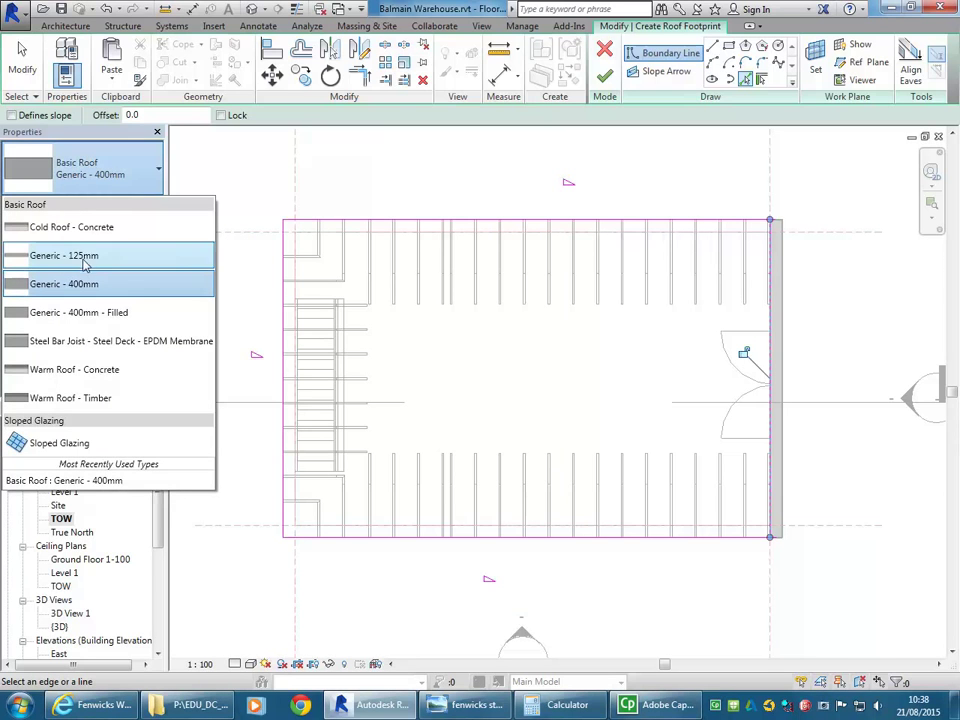
mouse_move(88, 259)
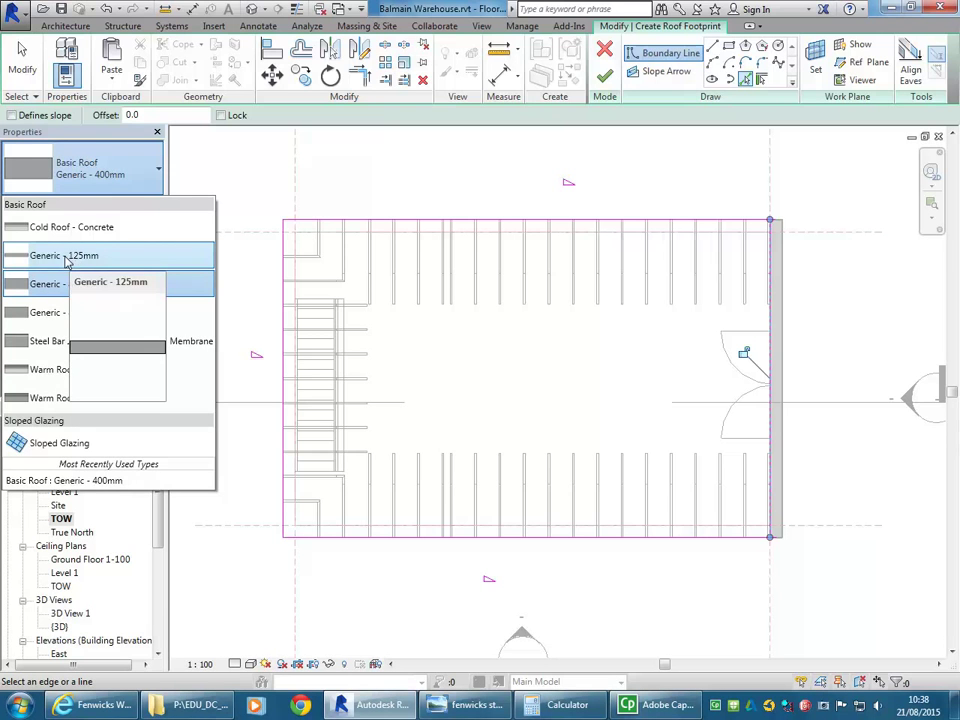
left_click(66, 258)
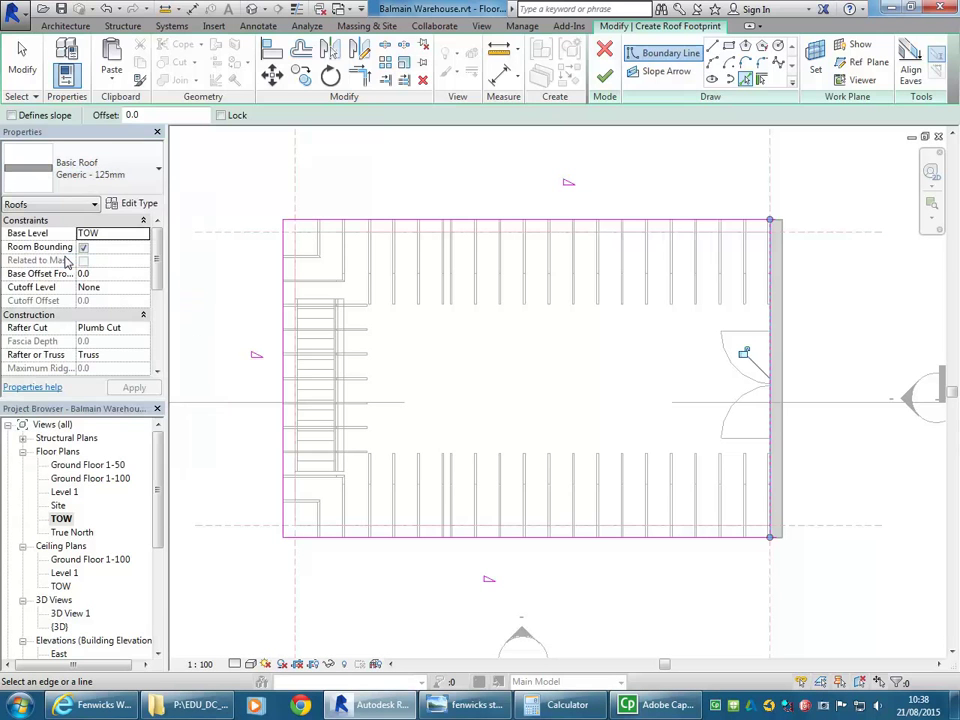
left_click(72, 174)
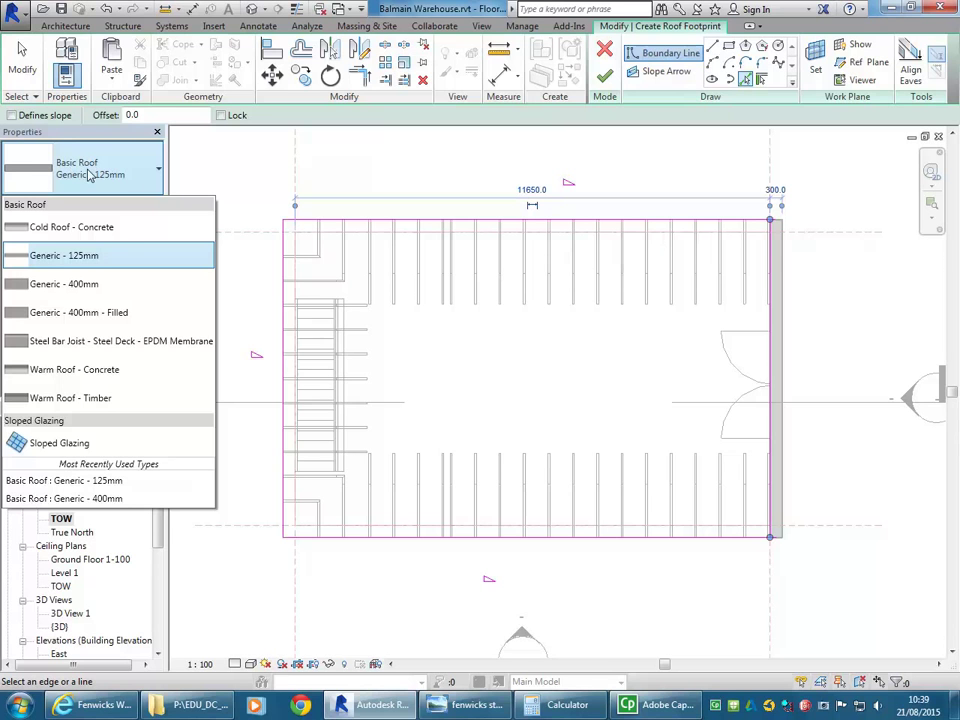
left_click(128, 178)
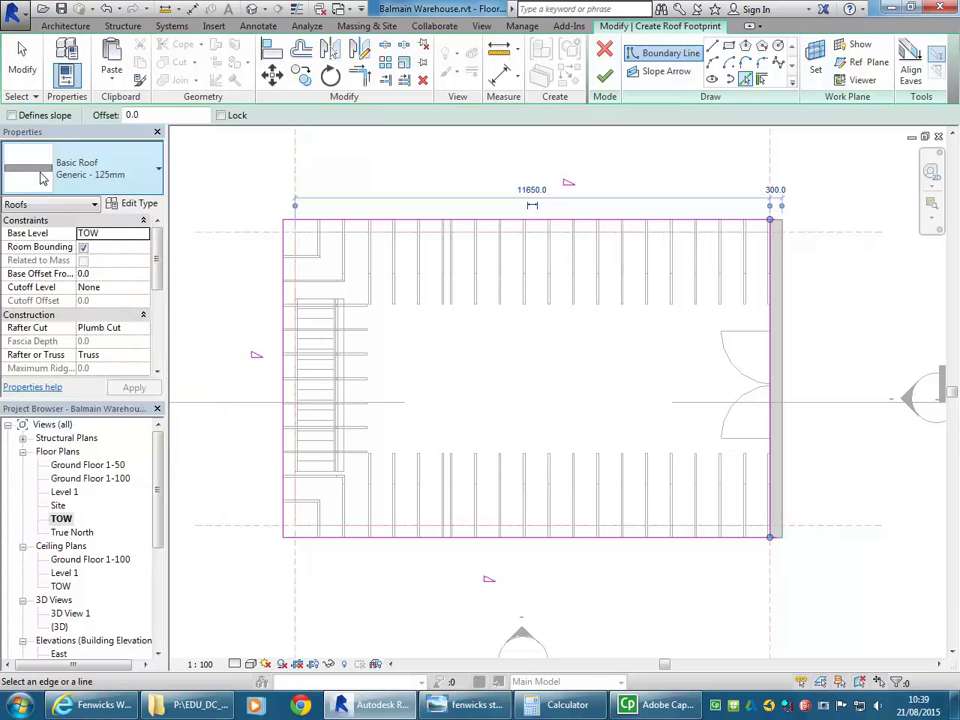
- Try to finish the roof footprint sketch
left_click(605, 79)
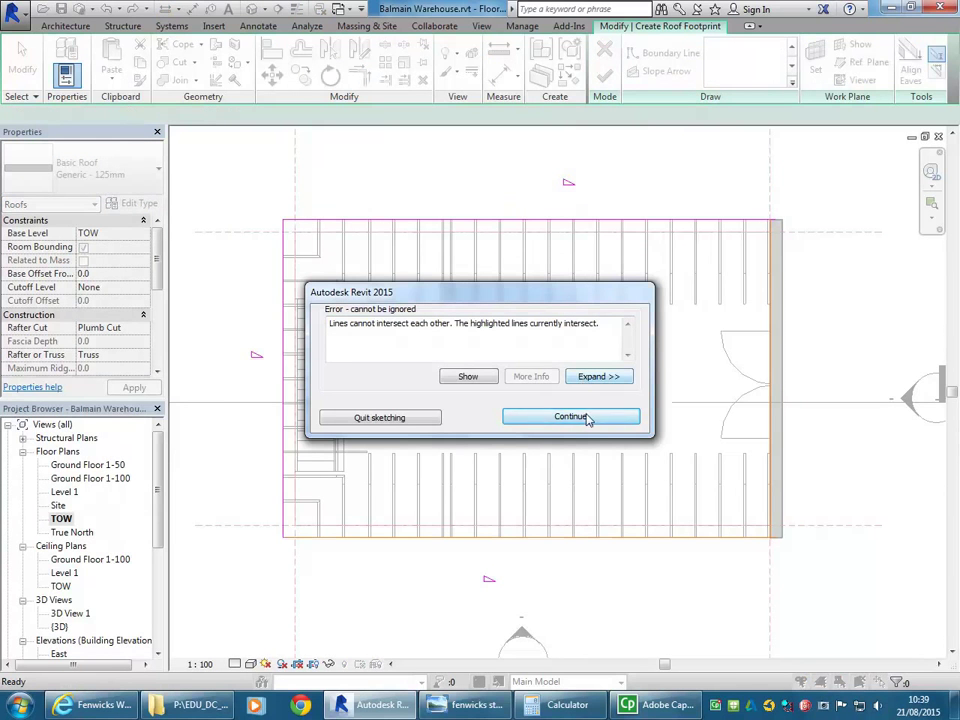
left_click(595, 416)
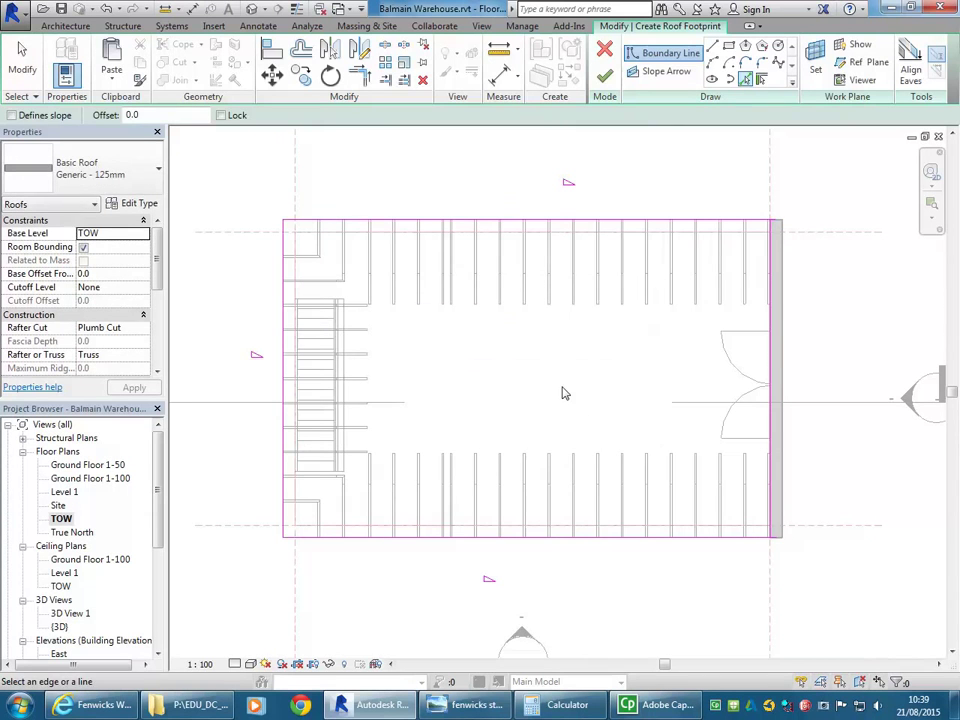
left_click(605, 77)
left_click_drag(502, 280, 484, 271)
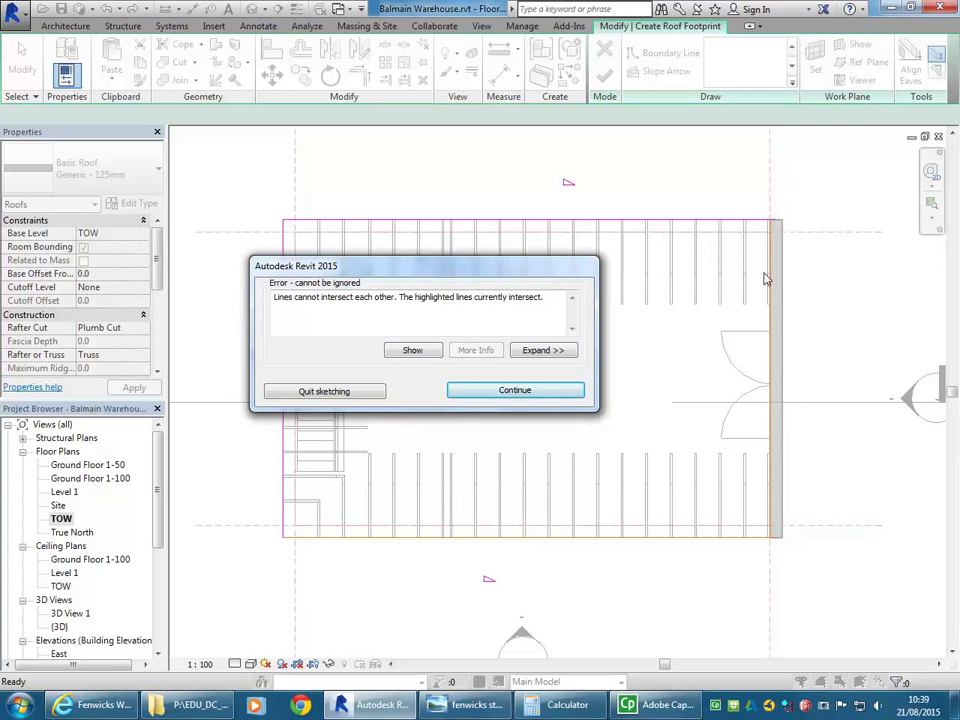
left_click(504, 390)
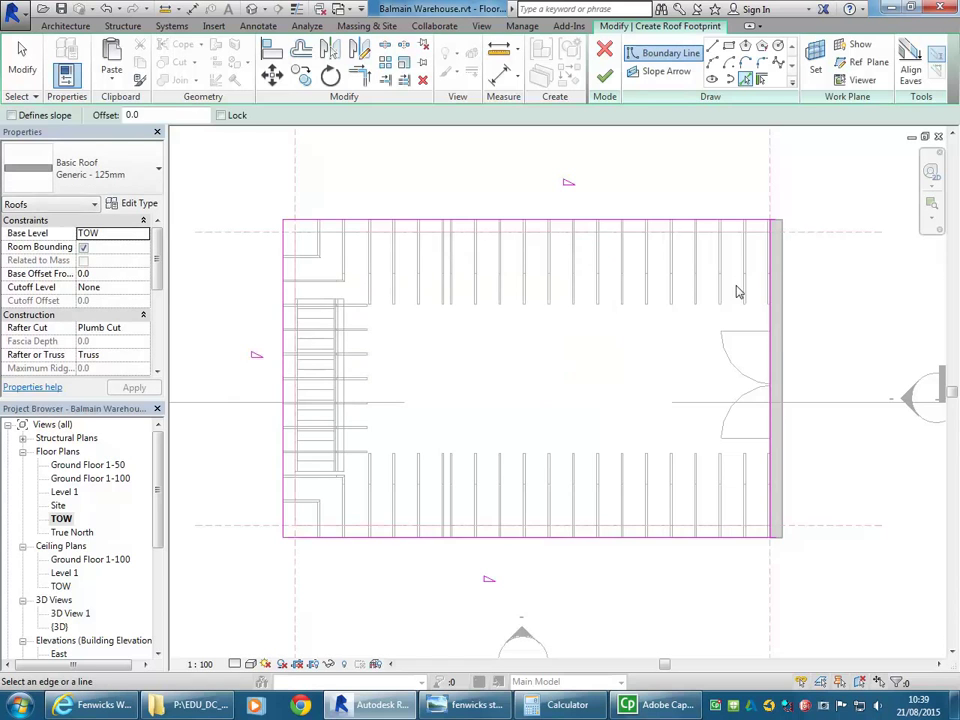
middle_click_drag(746, 289, 711, 274)
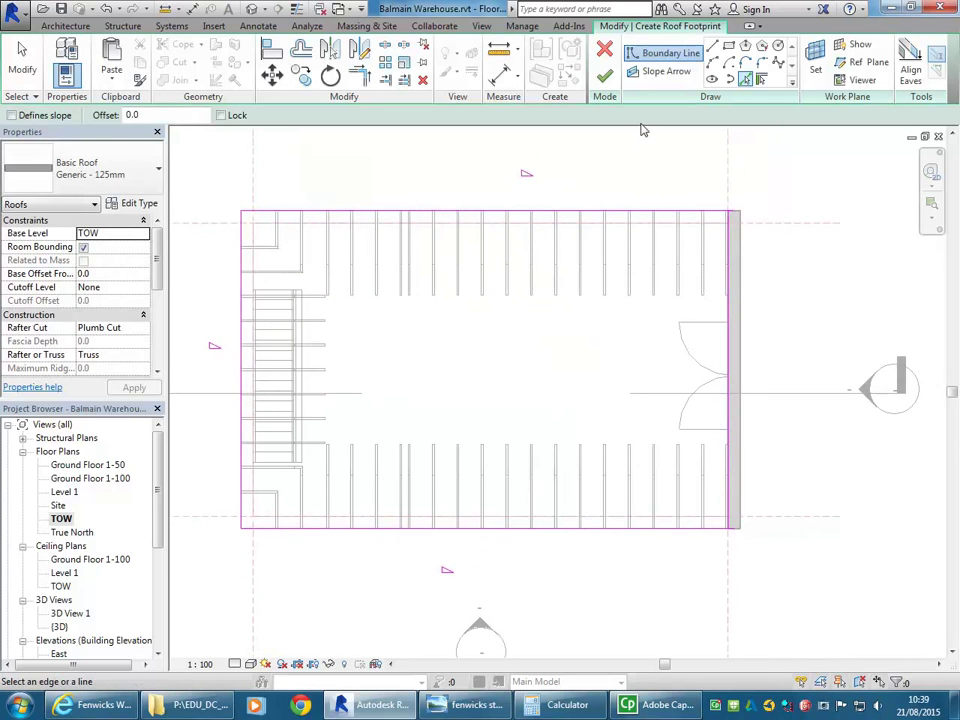
left_click(604, 75)
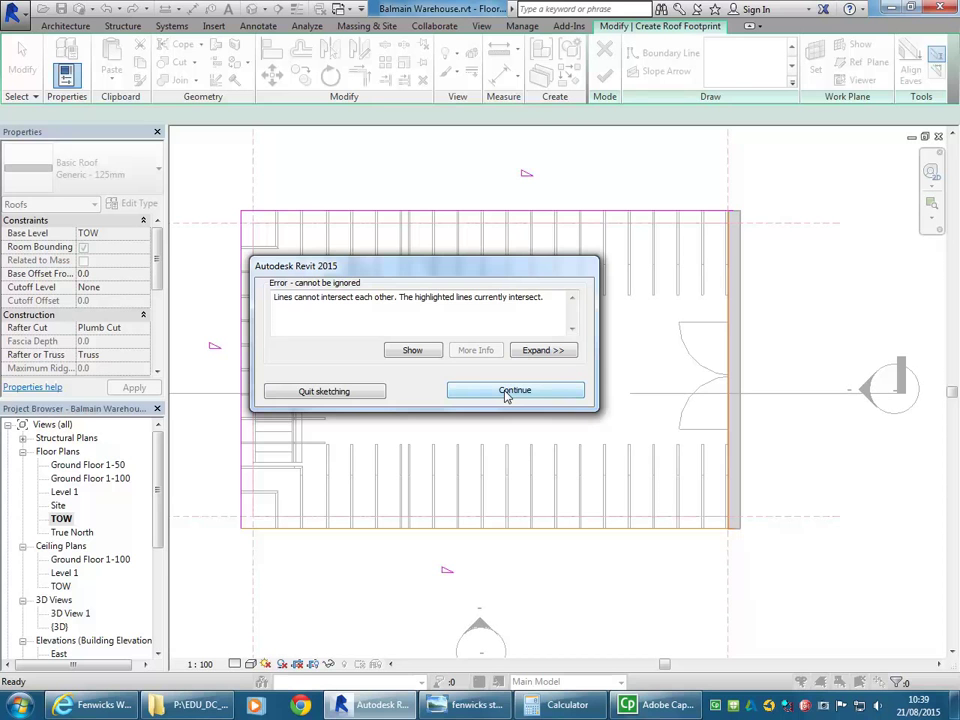
left_click(507, 395)
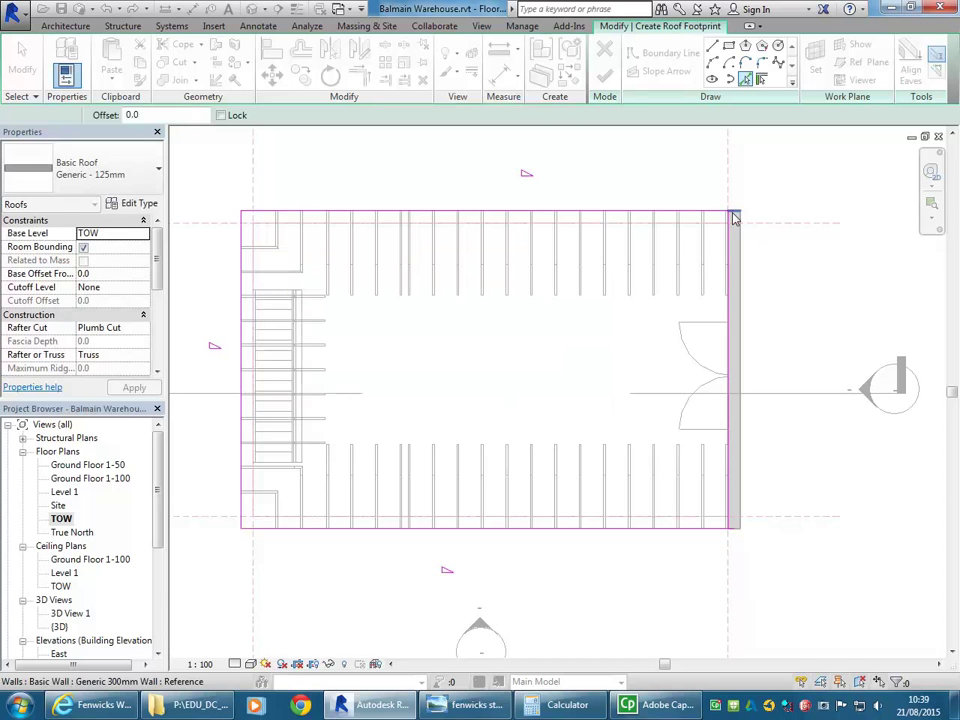
- Trim the upper long boundary line and the double-door wall's boundary line to a corner
middle_click_drag(737, 214, 690, 251)
middle_click_drag(614, 339, 633, 311)
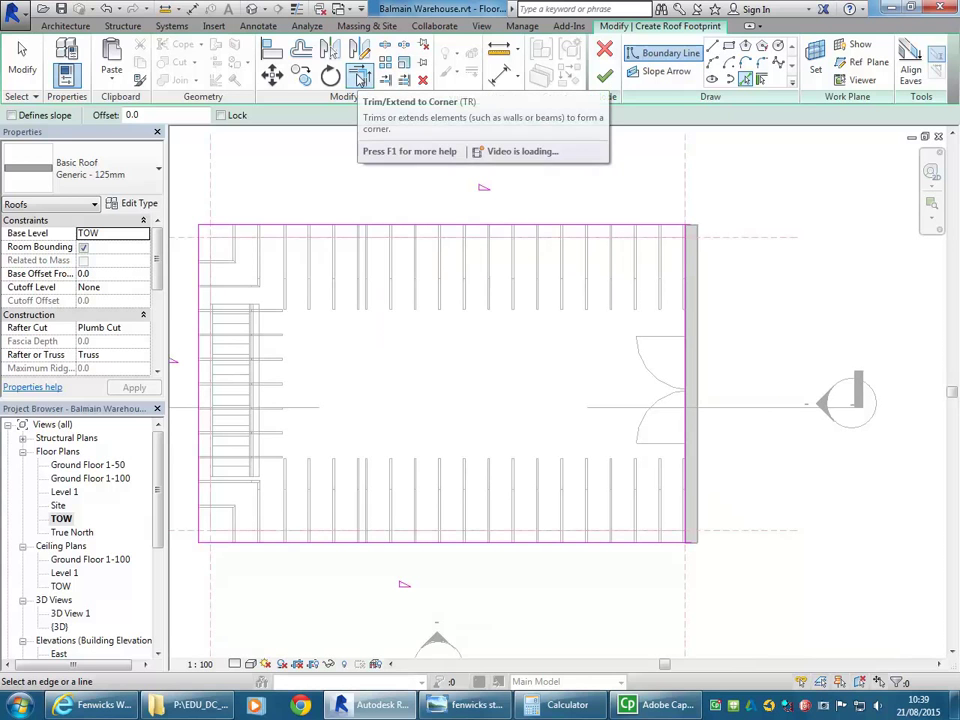
left_click(360, 78)
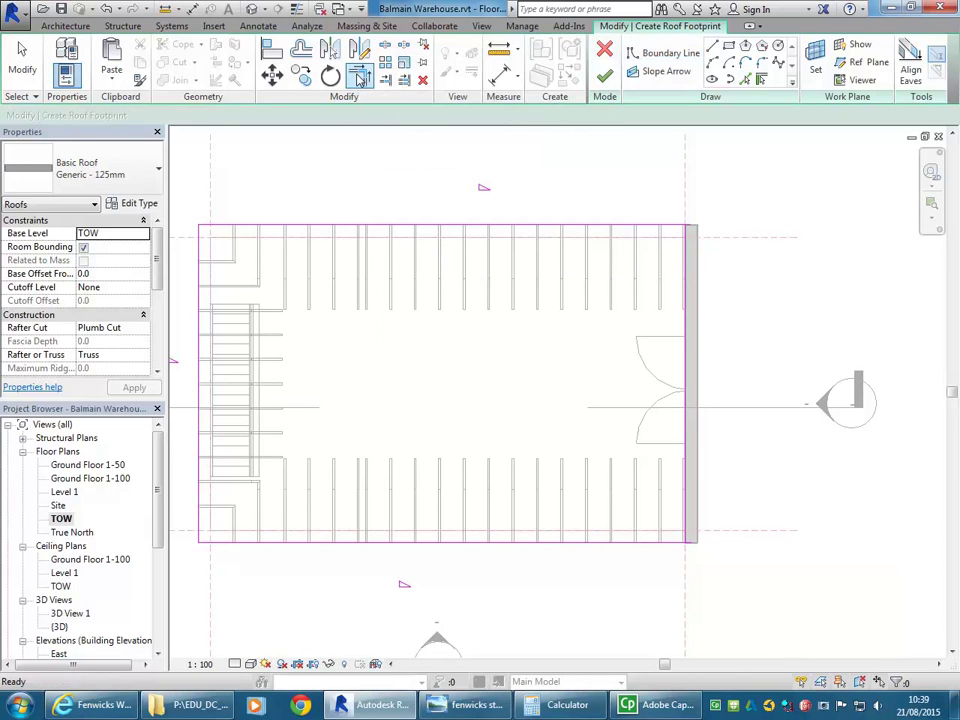
scroll(681, 206, "up", 5)
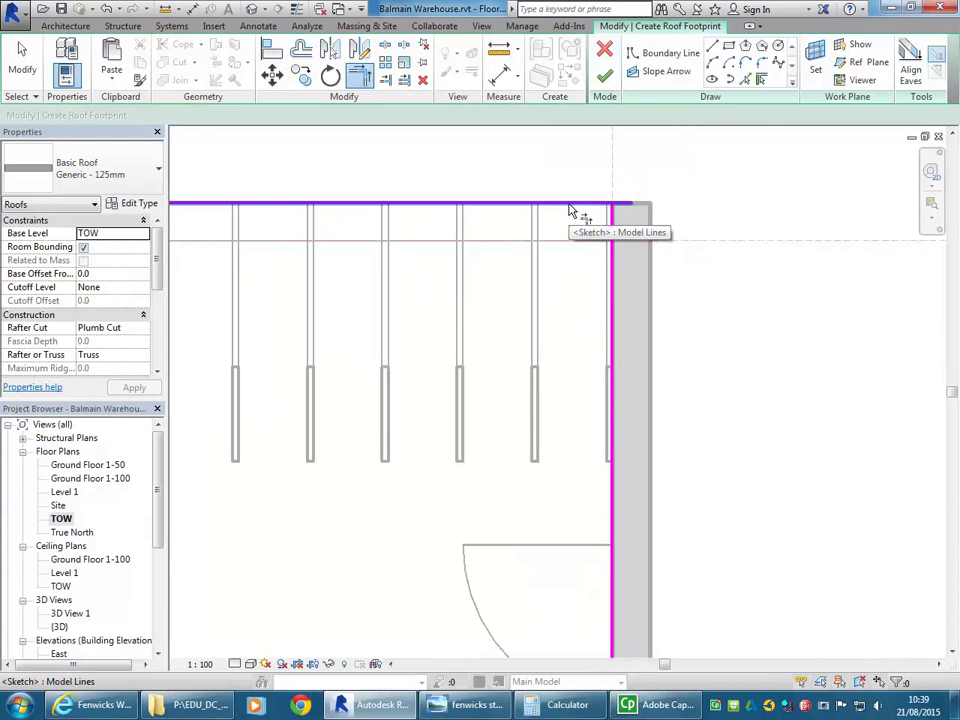
left_click(572, 204)
left_click(614, 252)
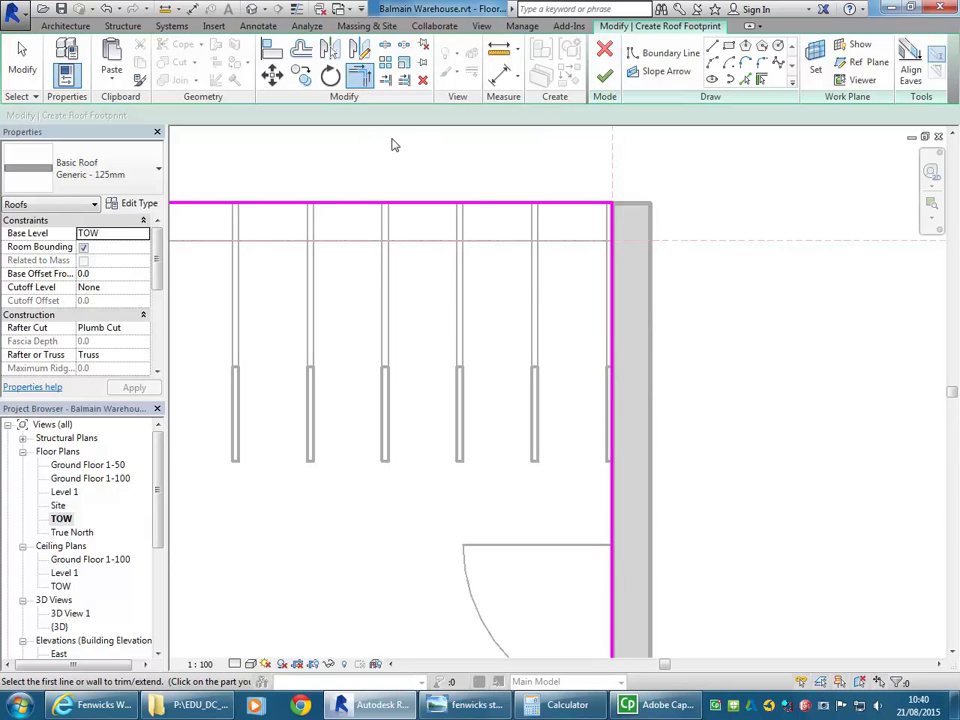
- Trim the lower long boundary line to a corner with the double-door wall's boundary line
scroll(435, 263, "down", 2)
middle_click_drag(469, 303, 553, 364)
scroll(579, 446, "down", 1)
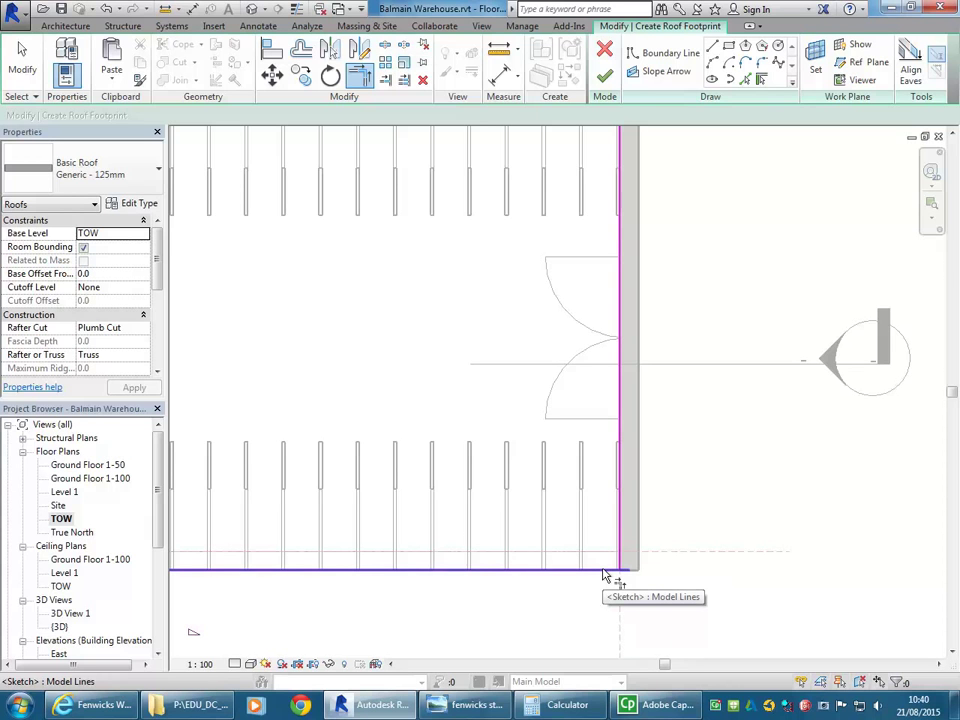
middle_click_drag(585, 345, 578, 471)
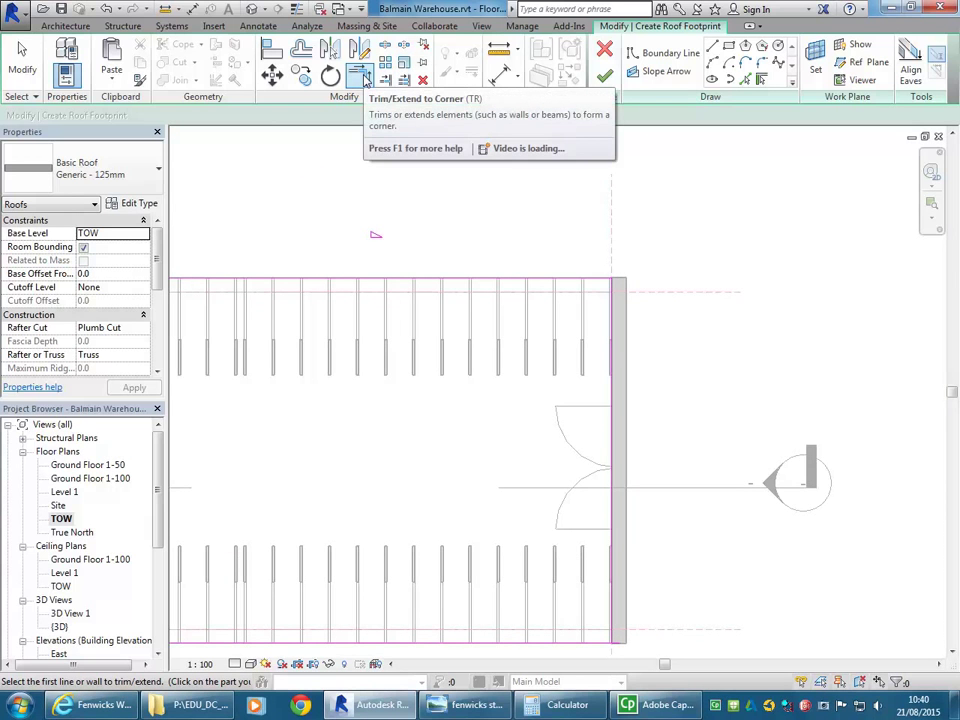
scroll(561, 459, "up", 5)
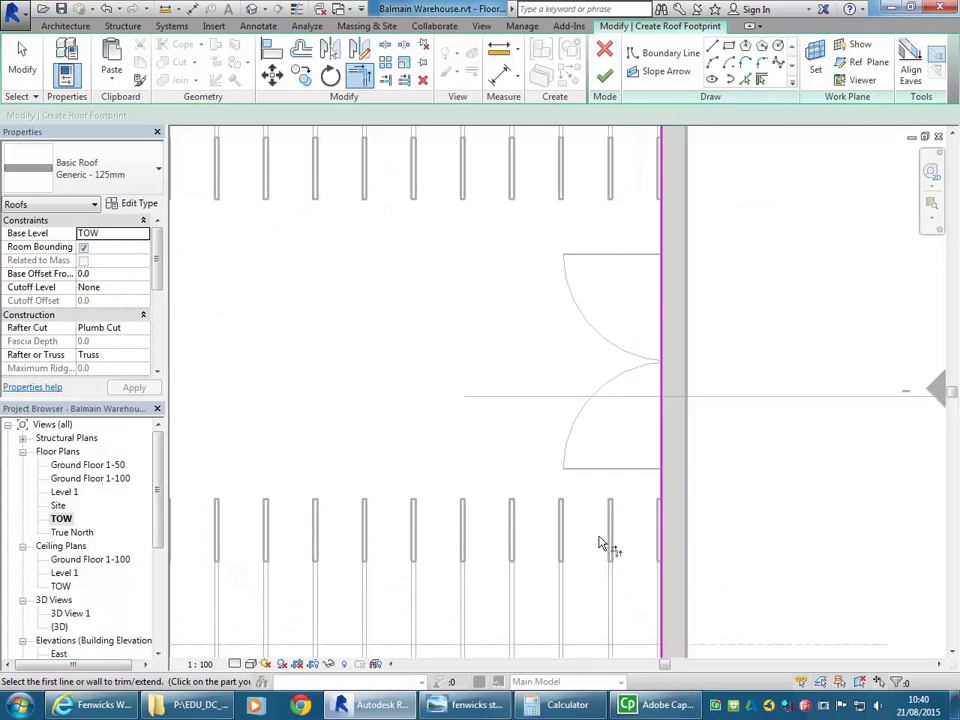
scroll(570, 493, "up", 2)
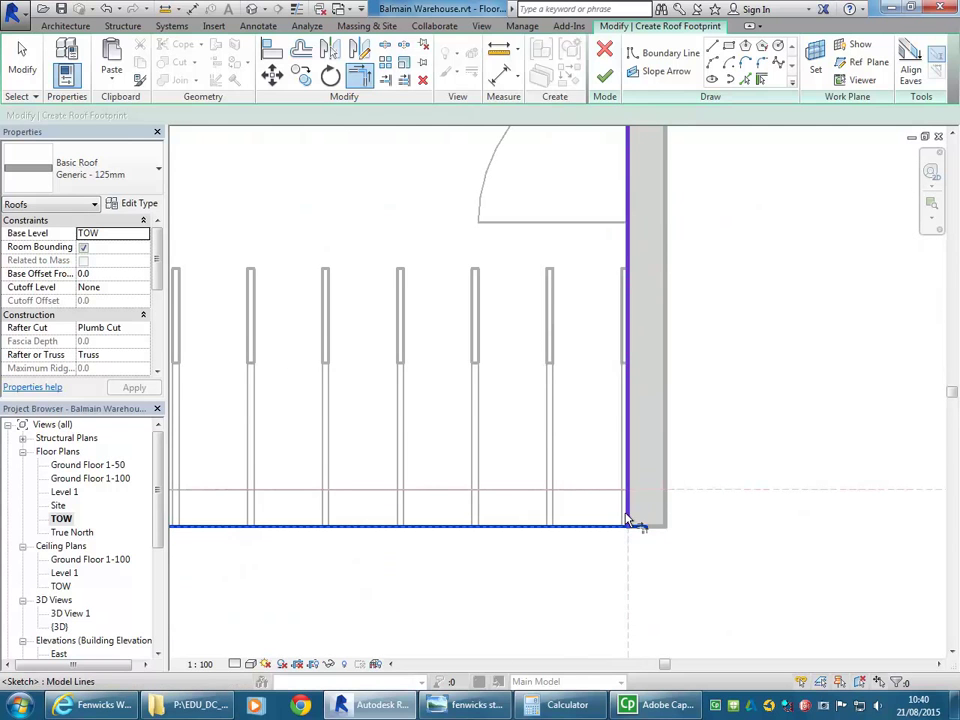
left_click(627, 521)
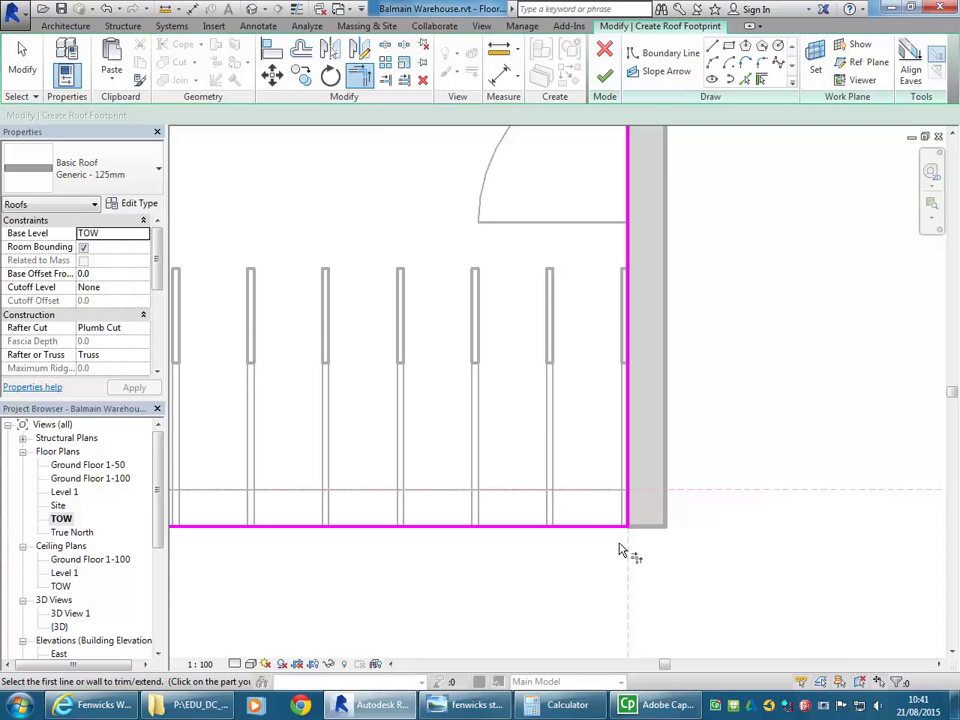
- Finish the roof footprint sketch to create the roof, and clear the selection
scroll(530, 445, "down", 1)
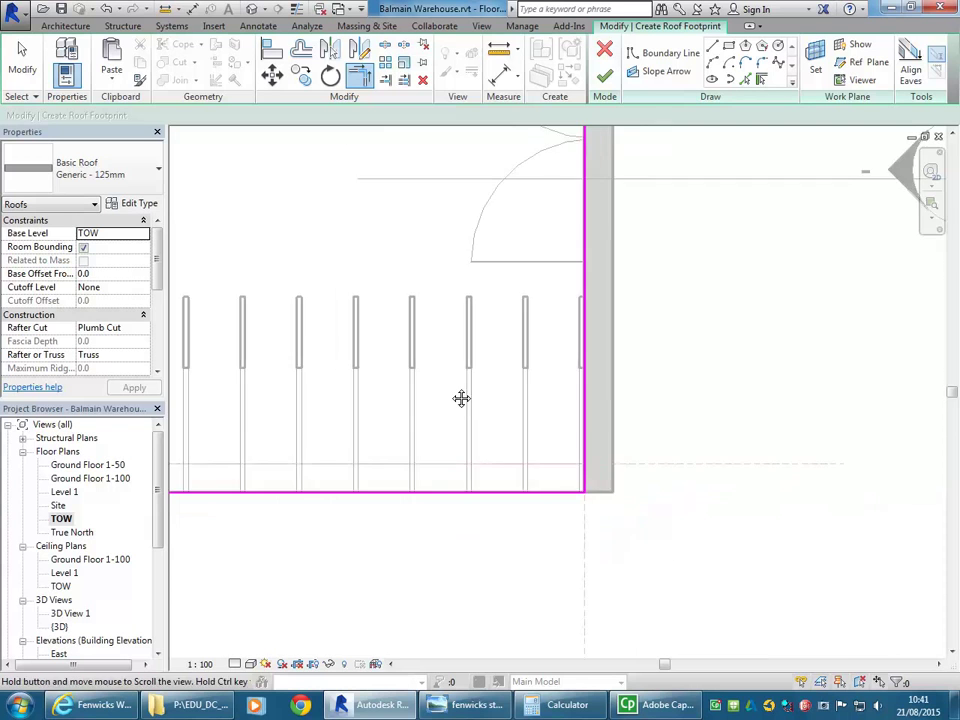
middle_click_drag(504, 426, 651, 478)
scroll(681, 527, "down", 3)
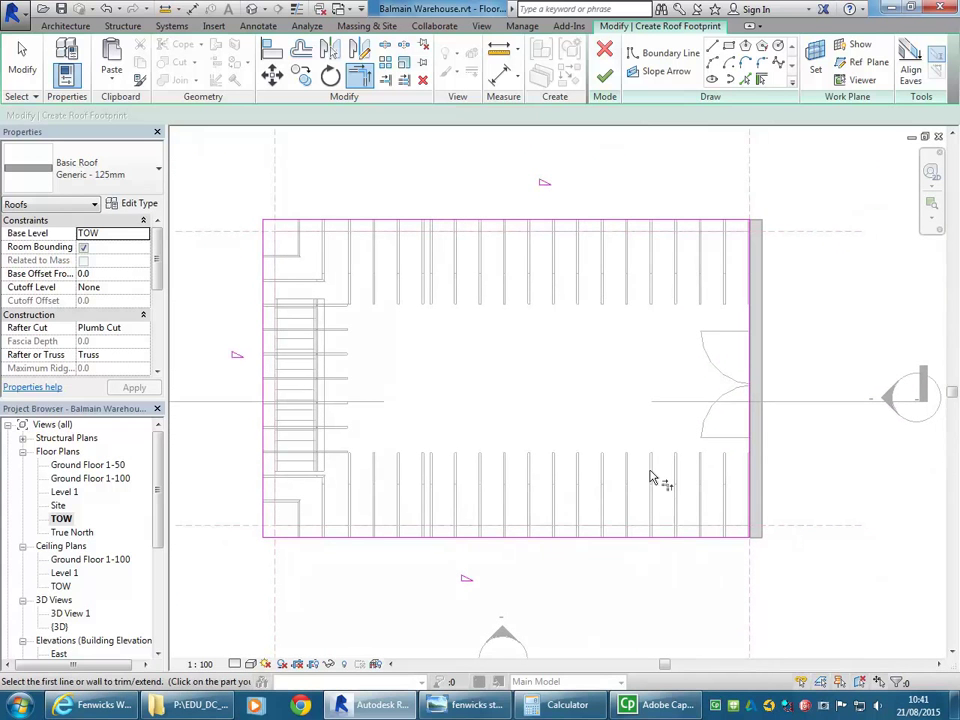
left_click(604, 75)
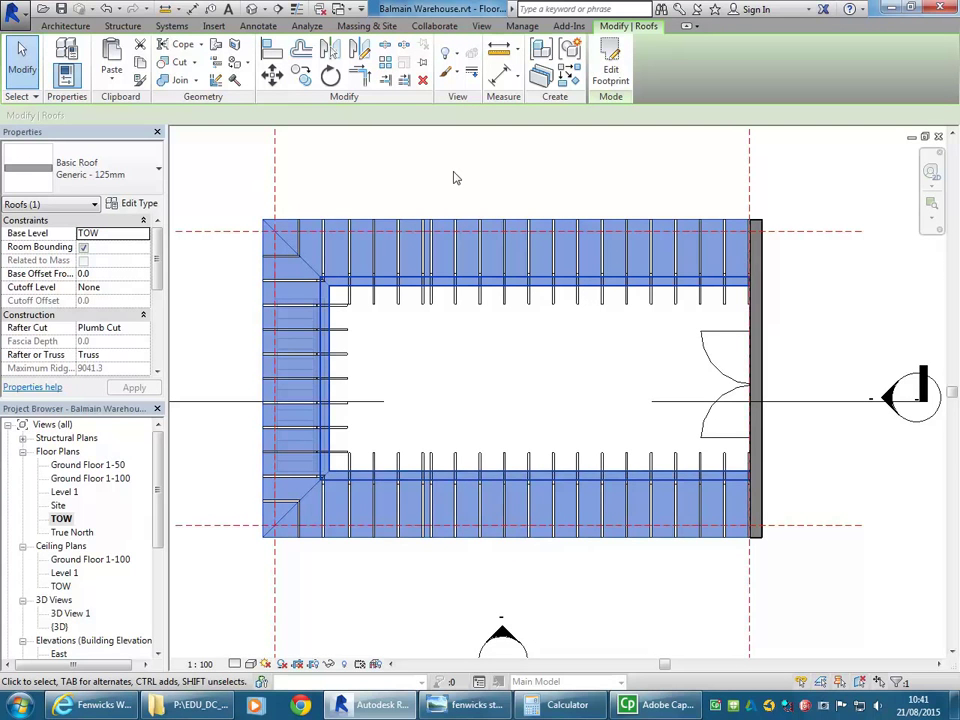
key("Escape")
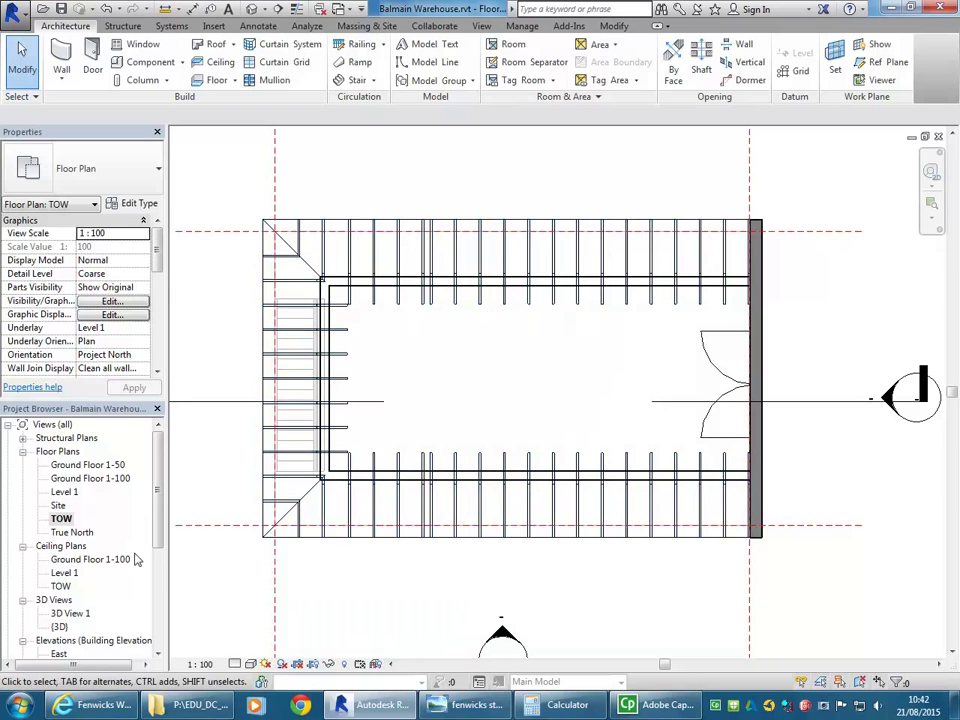
- Open the South elevation and select the roof to examine how its eave sits against the truss end and wall top
left_click_drag(160, 487, 160, 533)
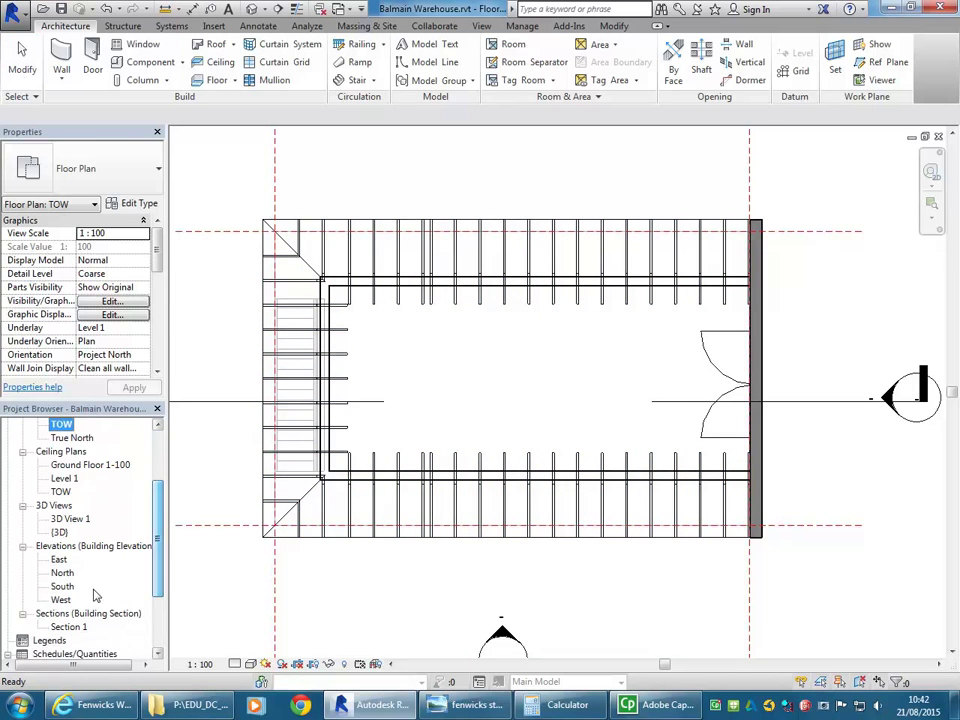
double_click(62, 586)
scroll(407, 402, "down", 2)
scroll(388, 315, "up", 2)
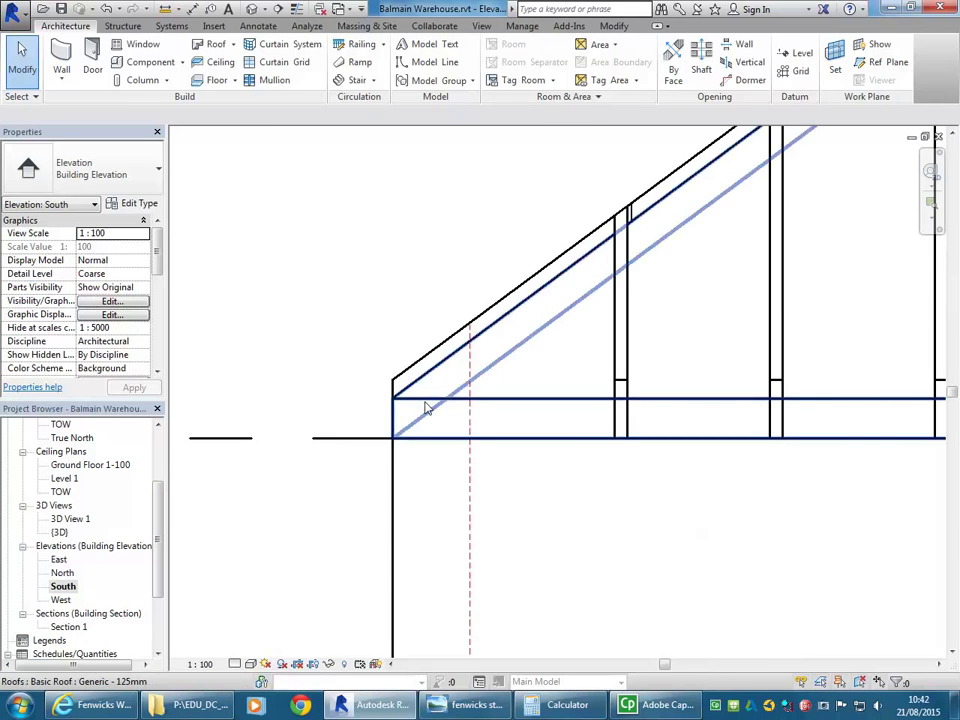
left_click(425, 408)
scroll(376, 457, "up", 2)
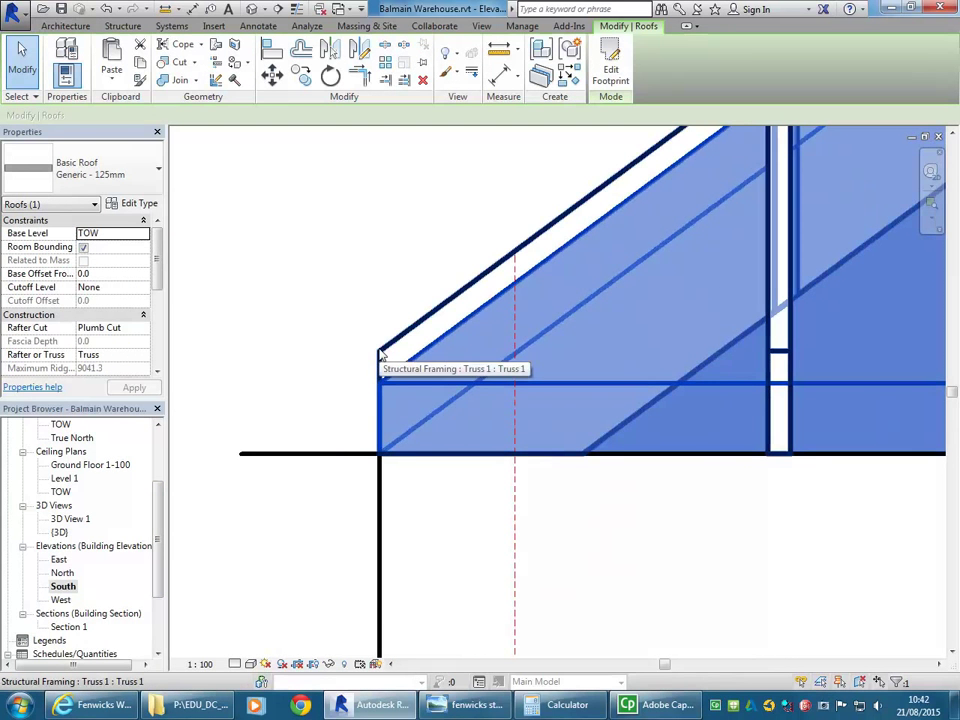
scroll(340, 345, "down", 1)
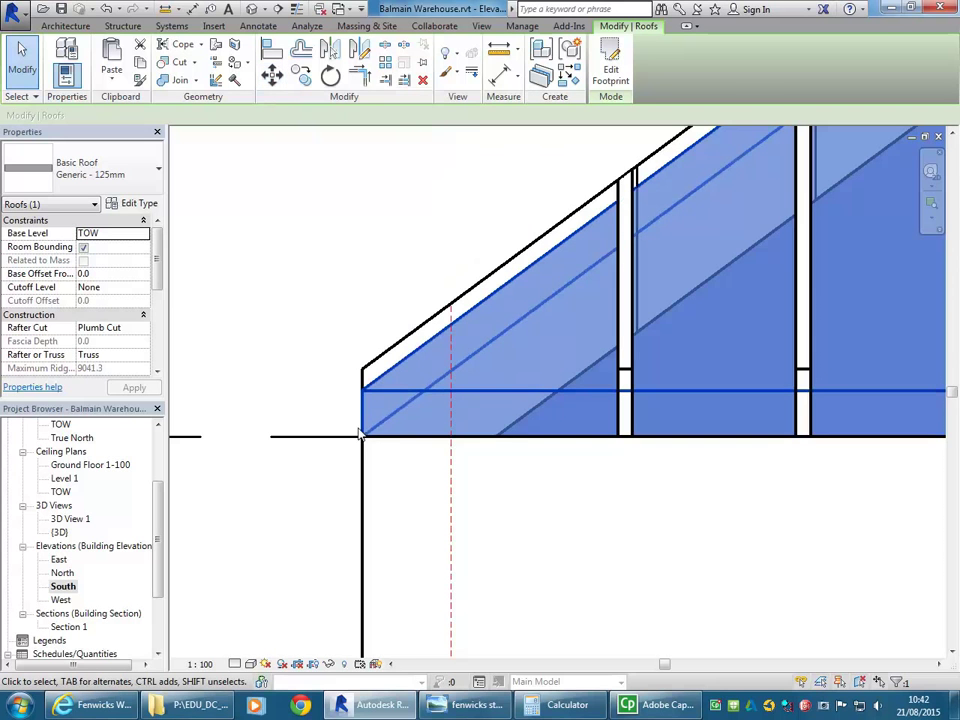
left_click(272, 76)
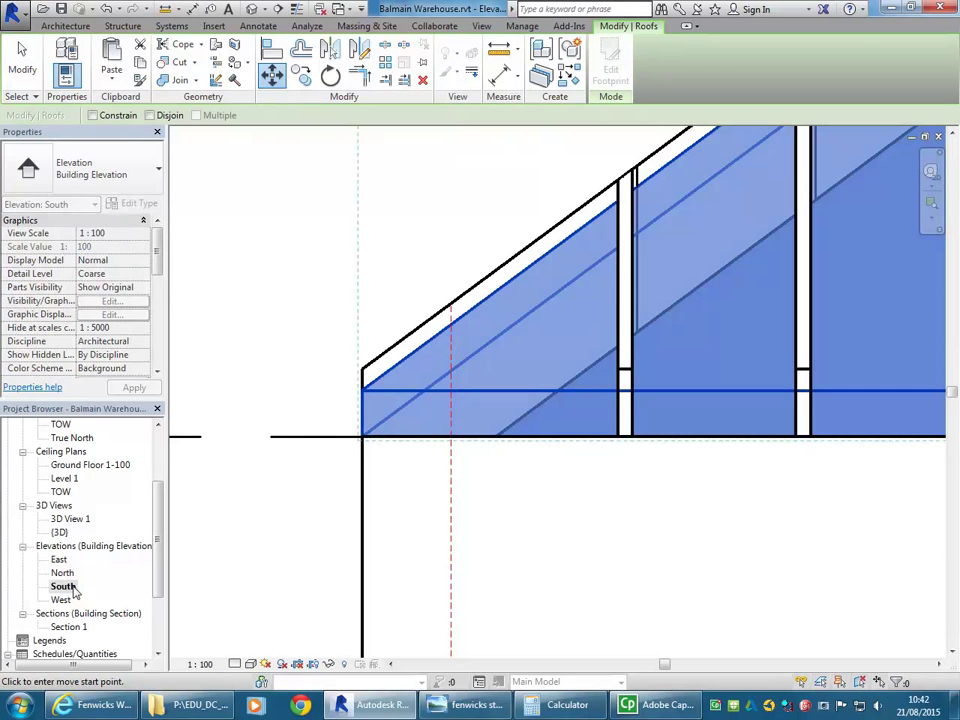
scroll(343, 315, "down", 5)
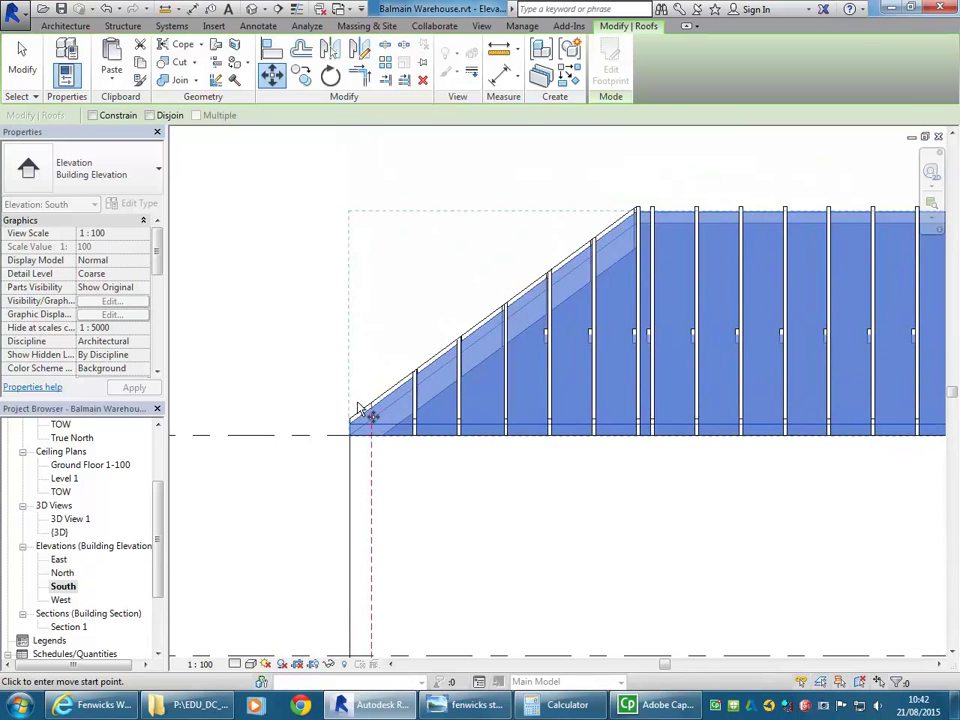
key("Escape")
scroll(362, 412, "up", 3)
left_click(409, 399)
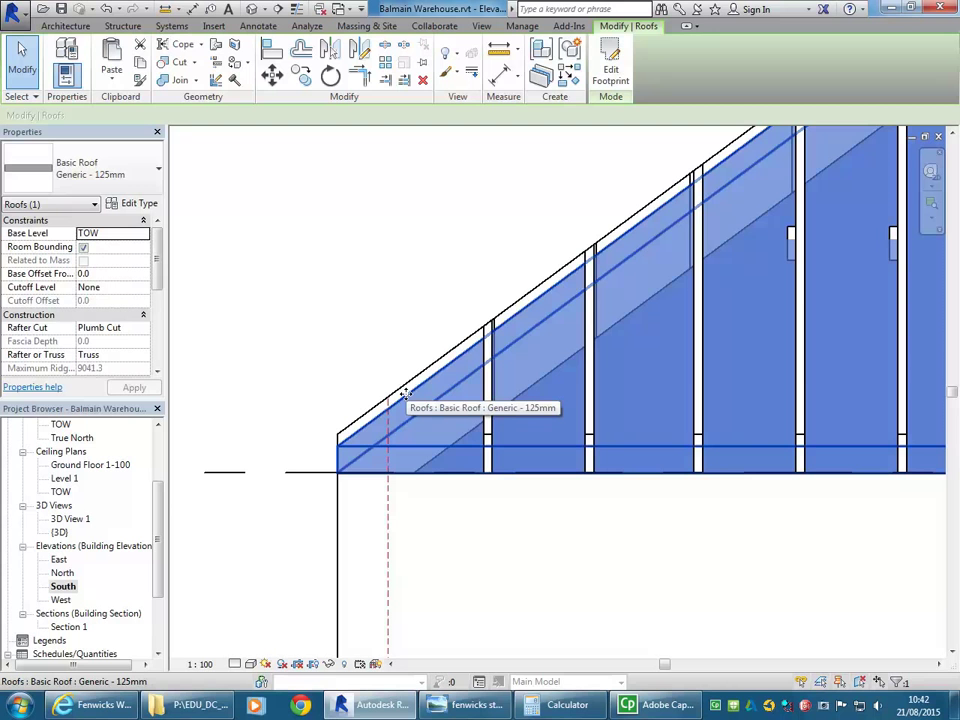
scroll(406, 393, "up", 1)
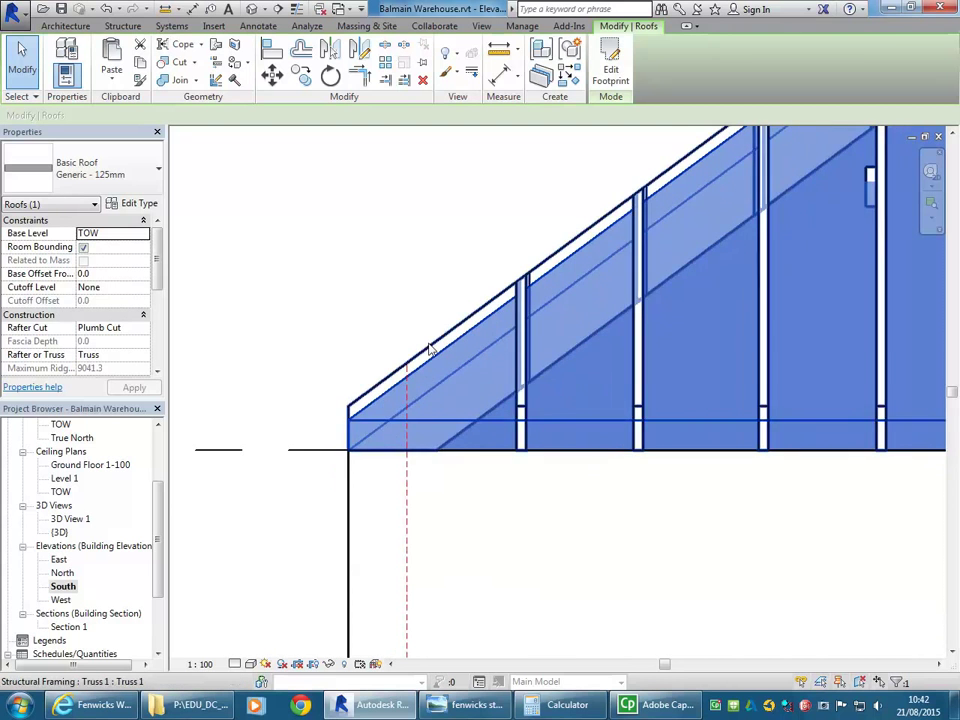
left_click(441, 367)
left_click(437, 361)
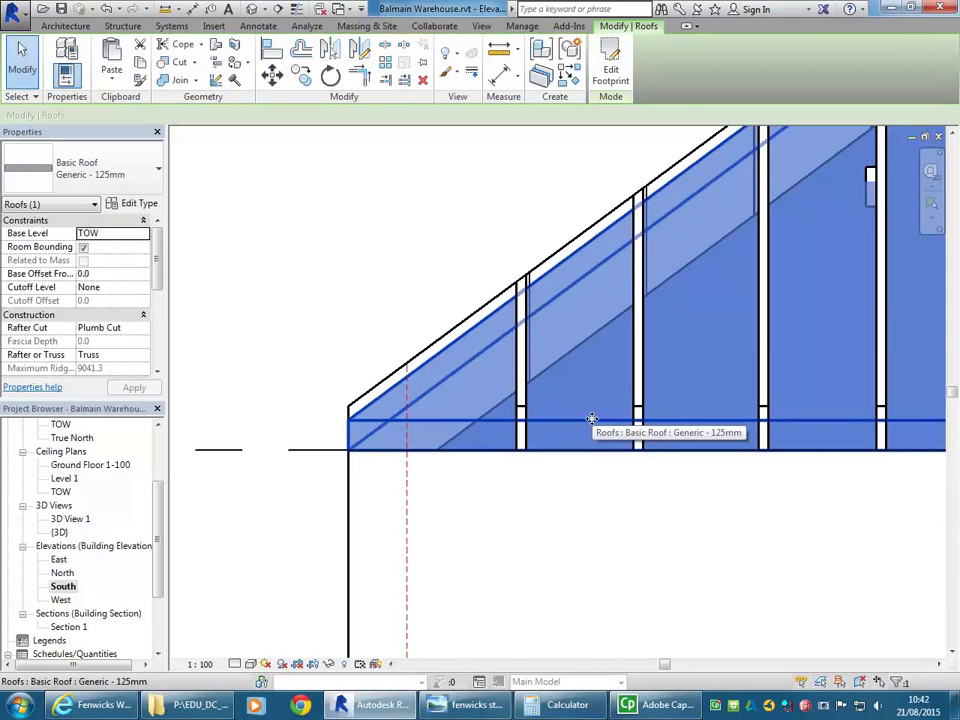
left_click(381, 231)
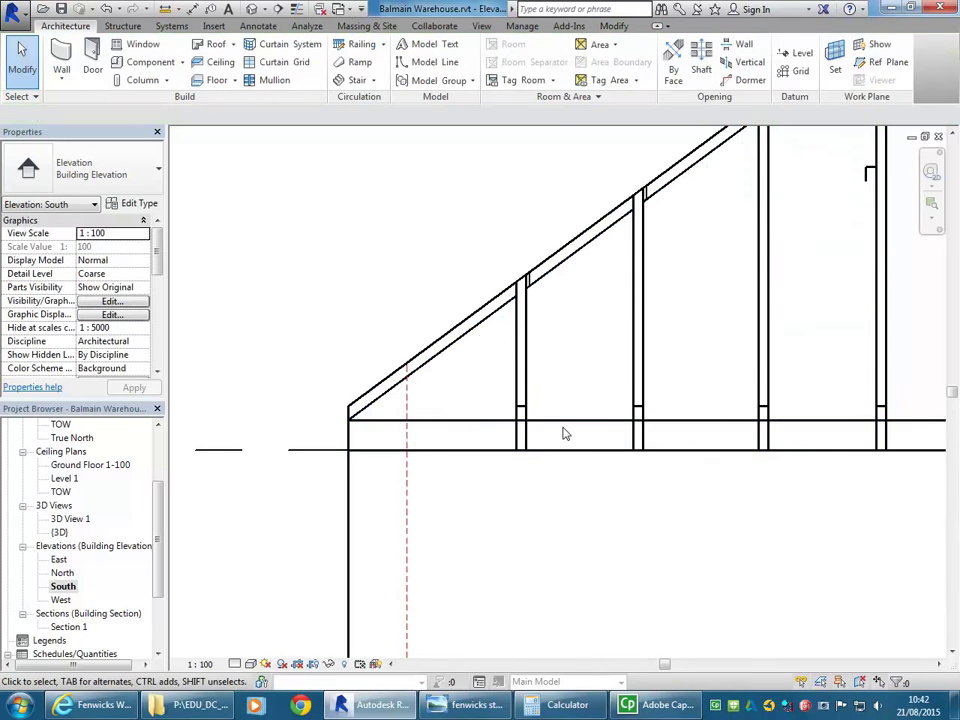
- Move the roof vertically from the wall-top corner up to the top corner of the truss end
left_click(578, 428)
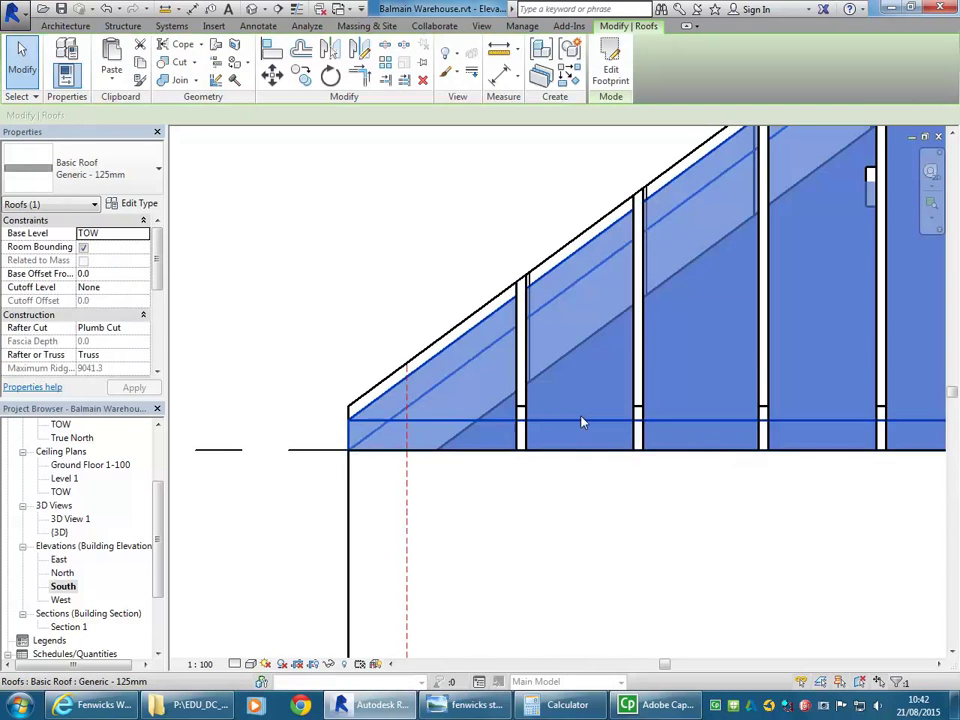
middle_click_drag(383, 291, 373, 284)
left_click(271, 73)
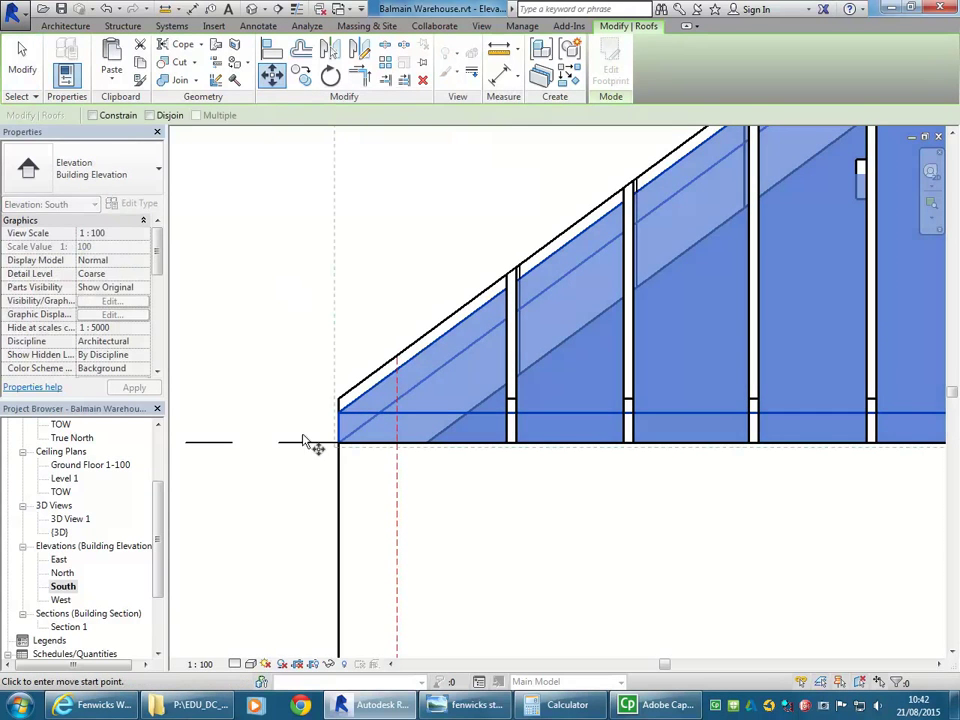
left_click(338, 441)
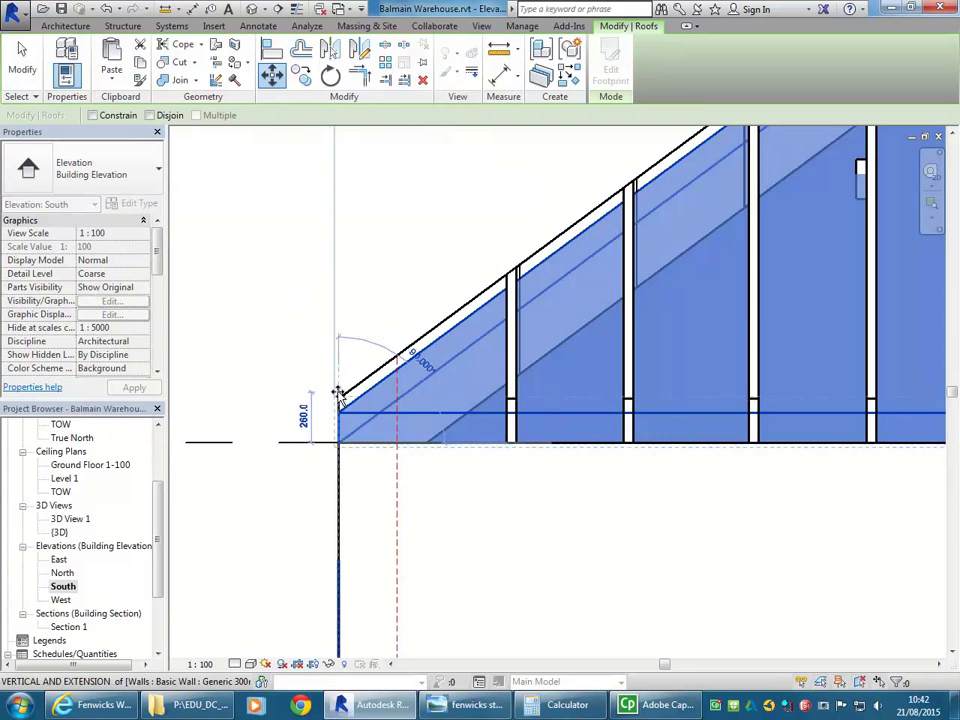
left_click(337, 395)
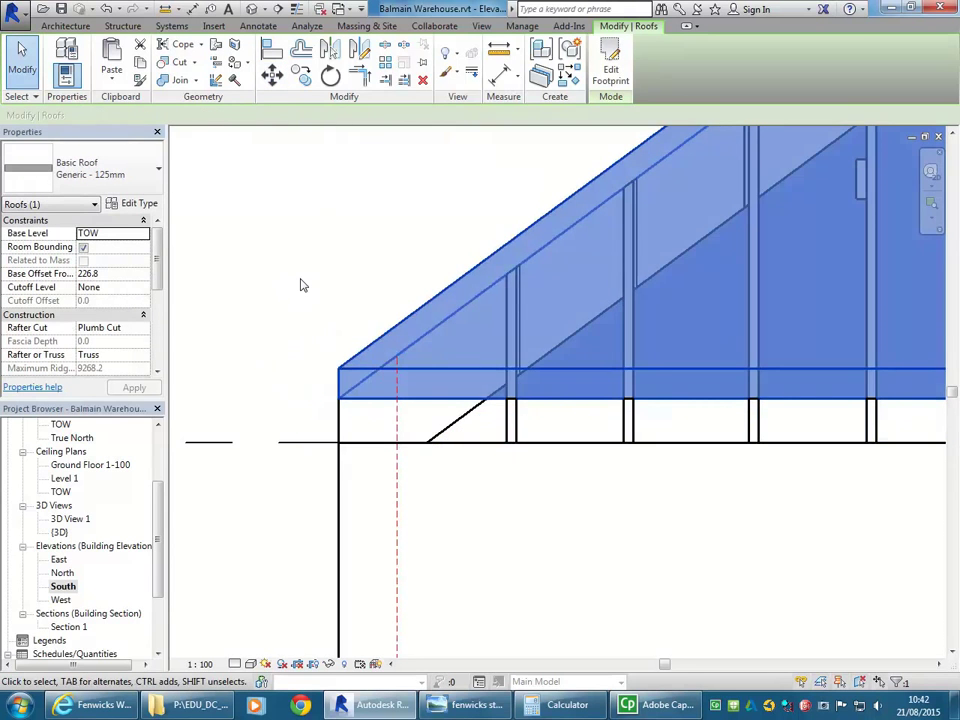
- Check the raised roof at the truss end, and undo the last roof move
scroll(303, 286, "down", 5)
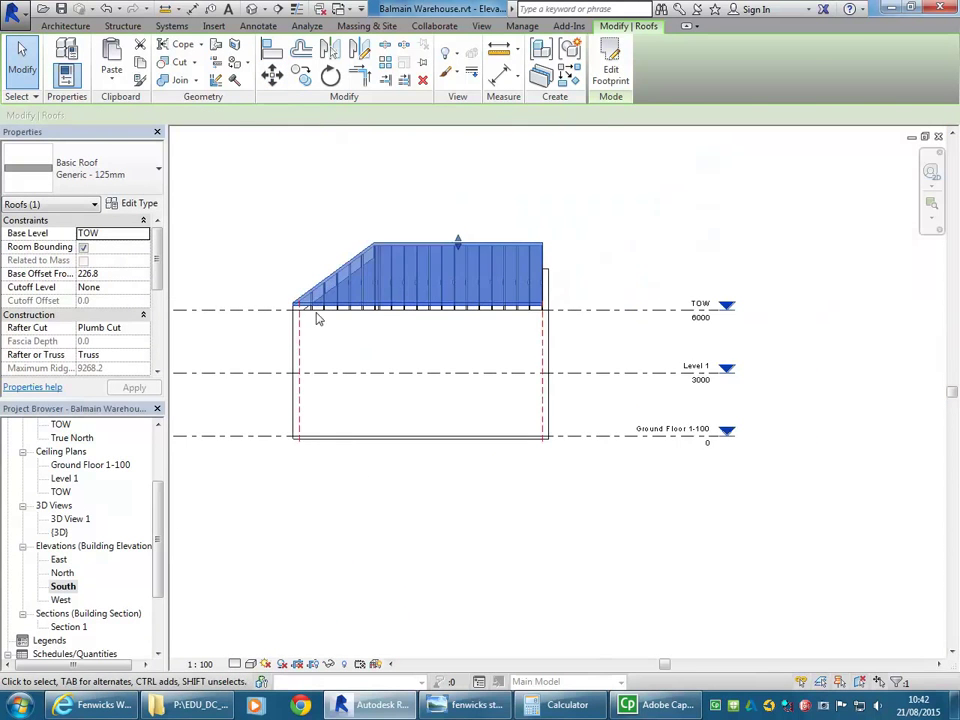
scroll(300, 309, "up", 5)
scroll(286, 330, "up", 1)
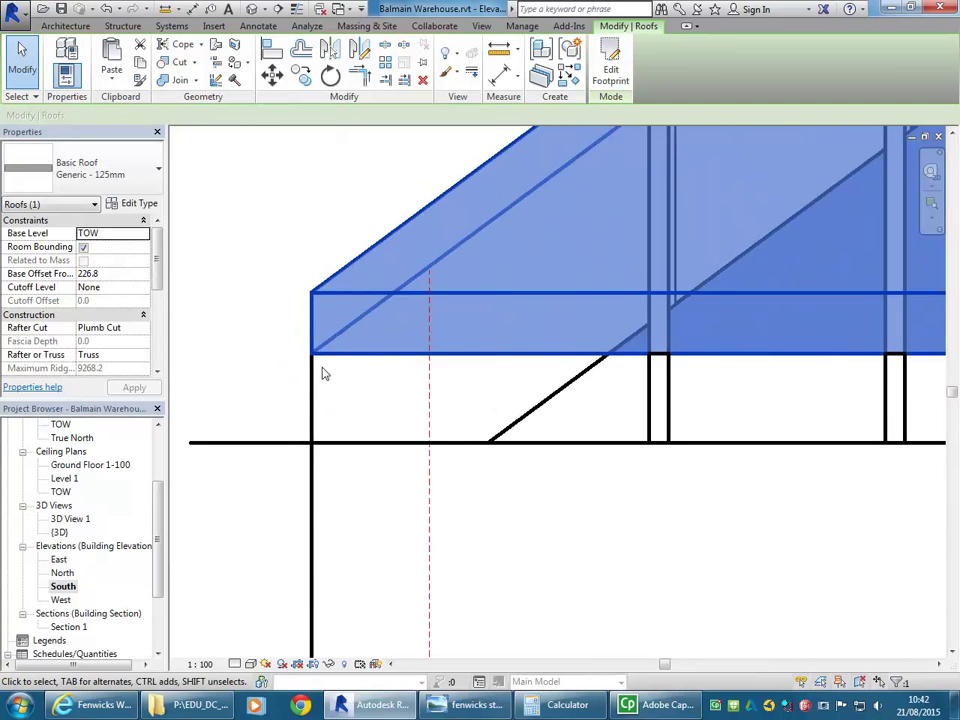
left_click(106, 10)
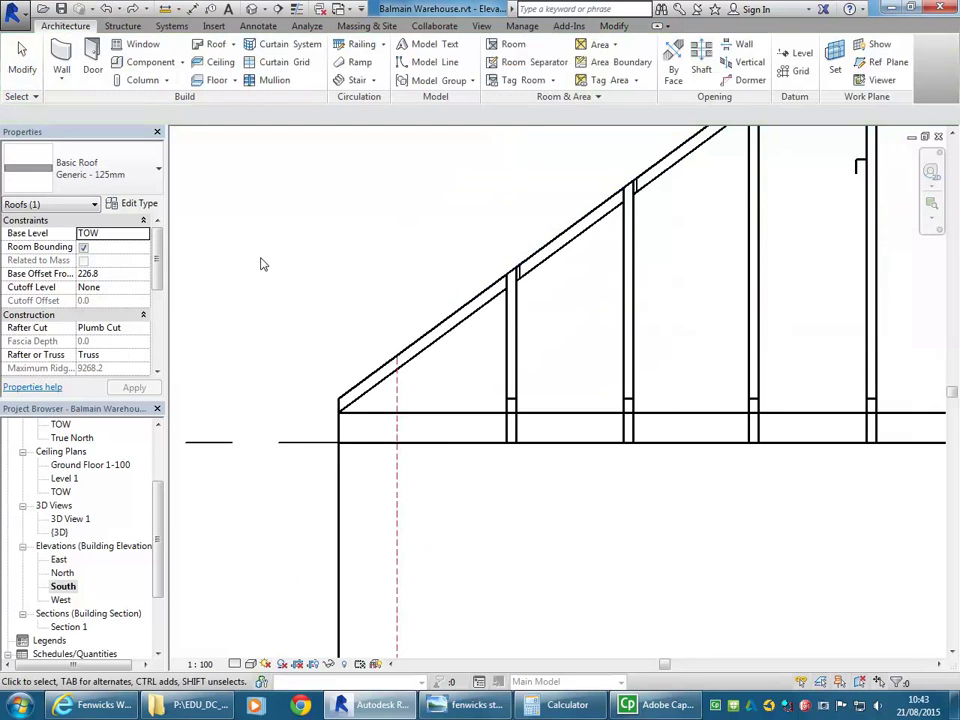
- Raise the roof straight up from the wall-top endpoint to the truss end's top corner, and clear the selection
left_click(455, 419)
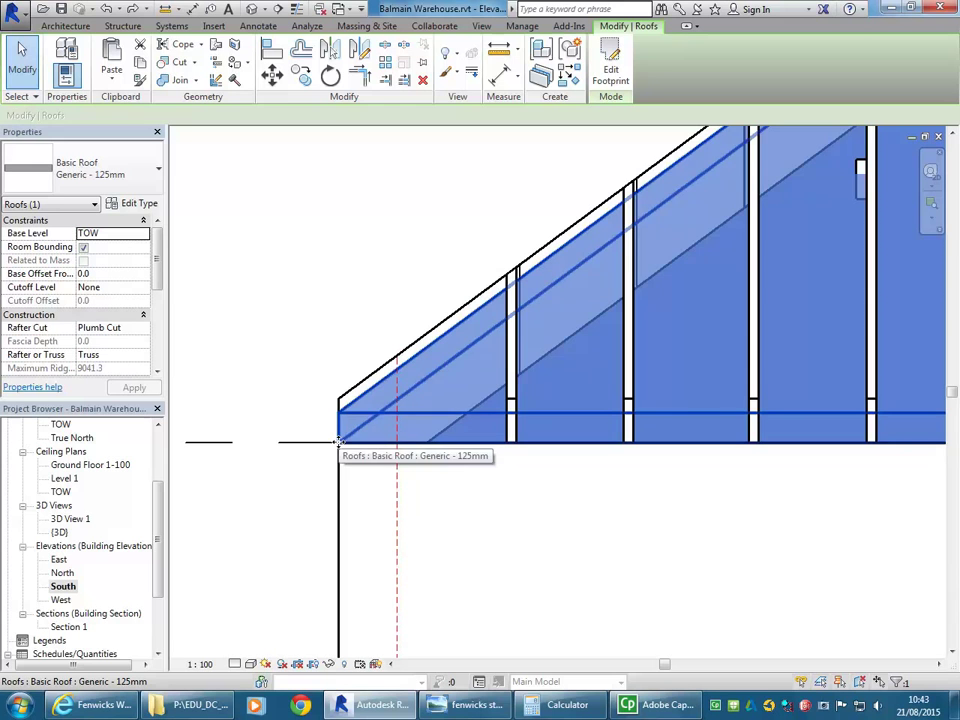
key("m")
key("v")
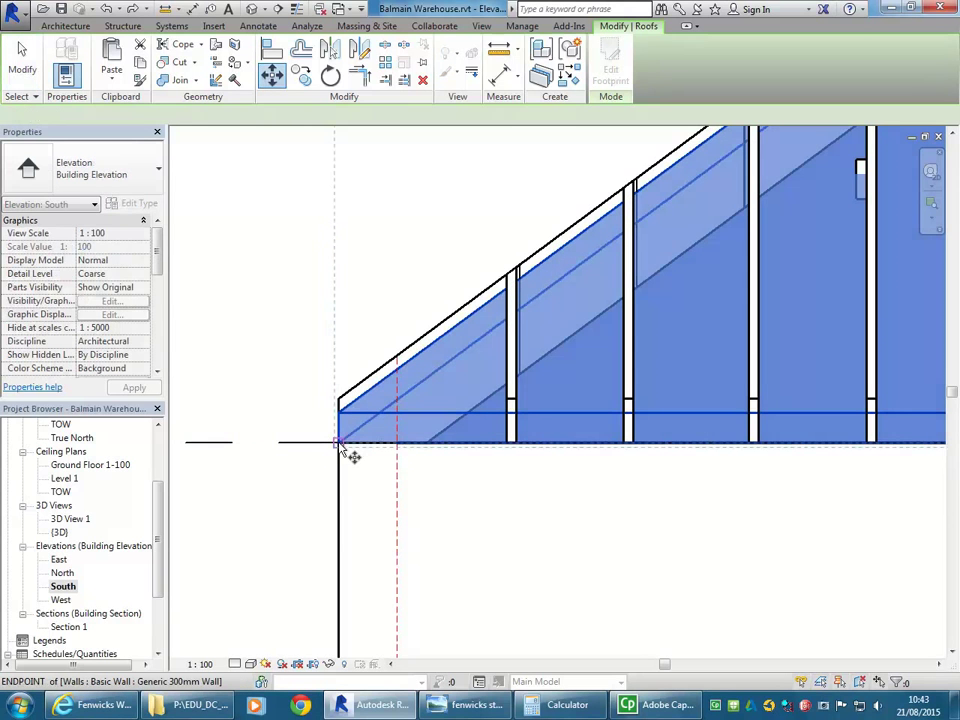
scroll(340, 443, "up", 4)
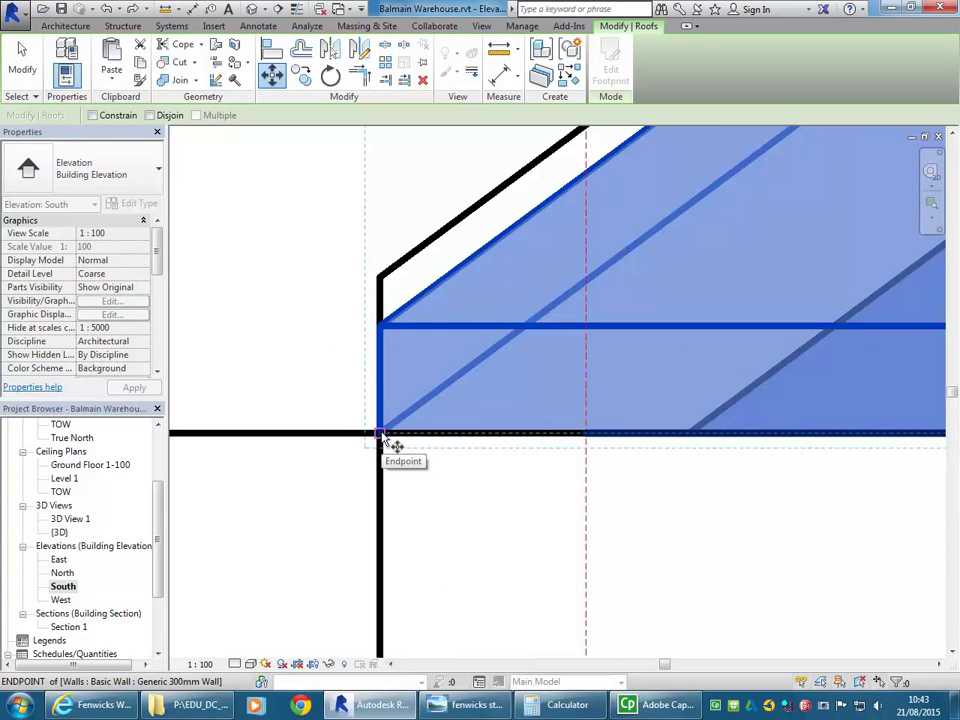
left_click(383, 437)
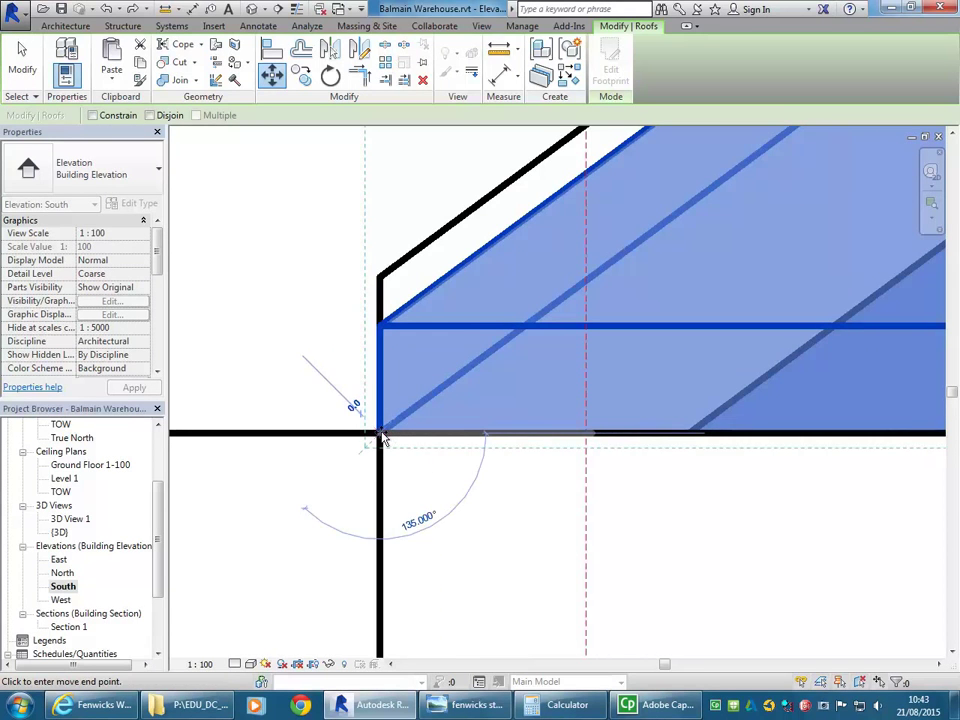
left_click(380, 274)
scroll(380, 272, "down", 2)
middle_click_drag(390, 298, 367, 392)
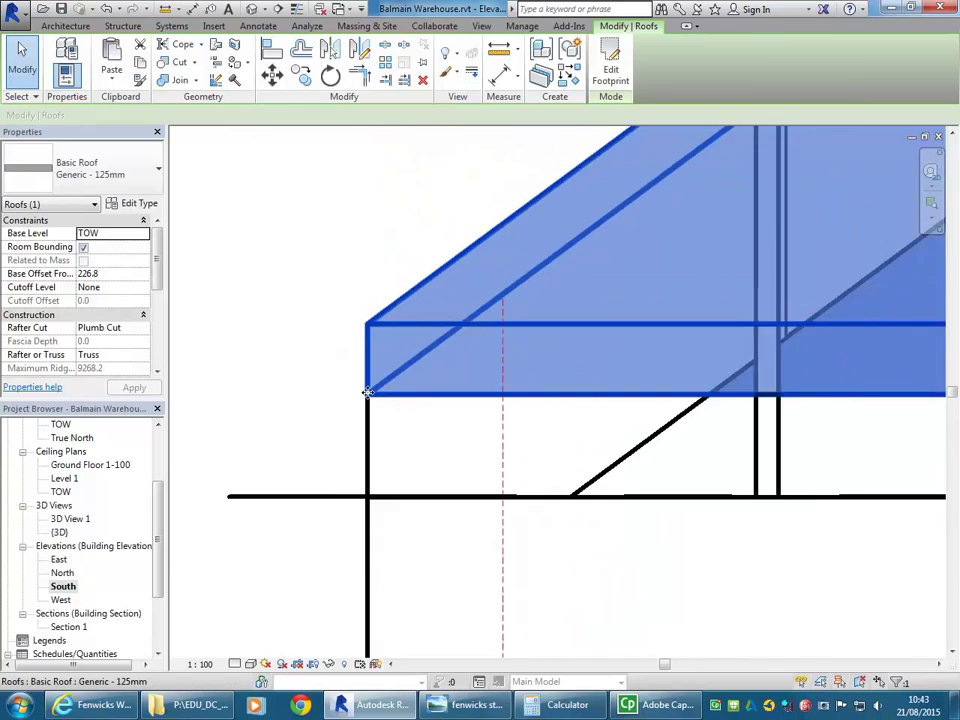
scroll(367, 392, "up", 2)
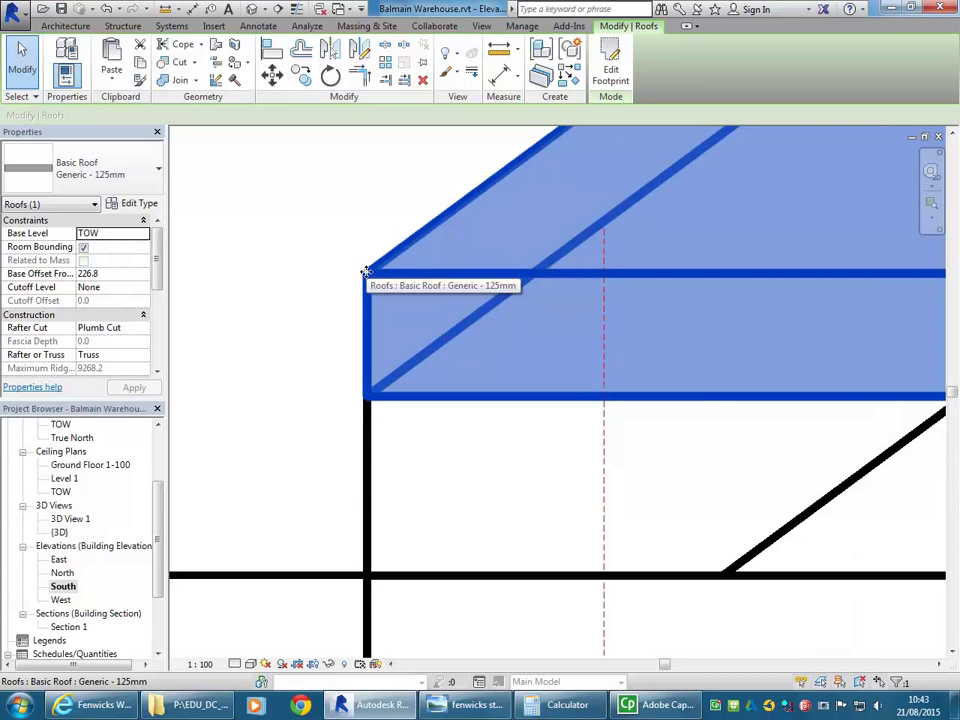
scroll(367, 271, "down", 5)
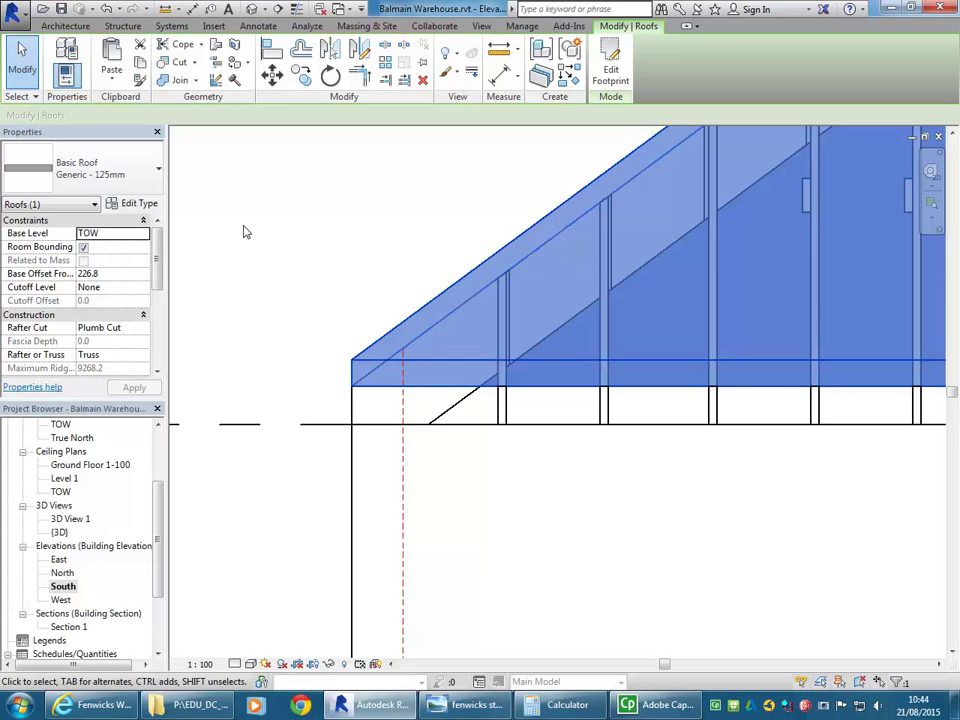
left_click(313, 257)
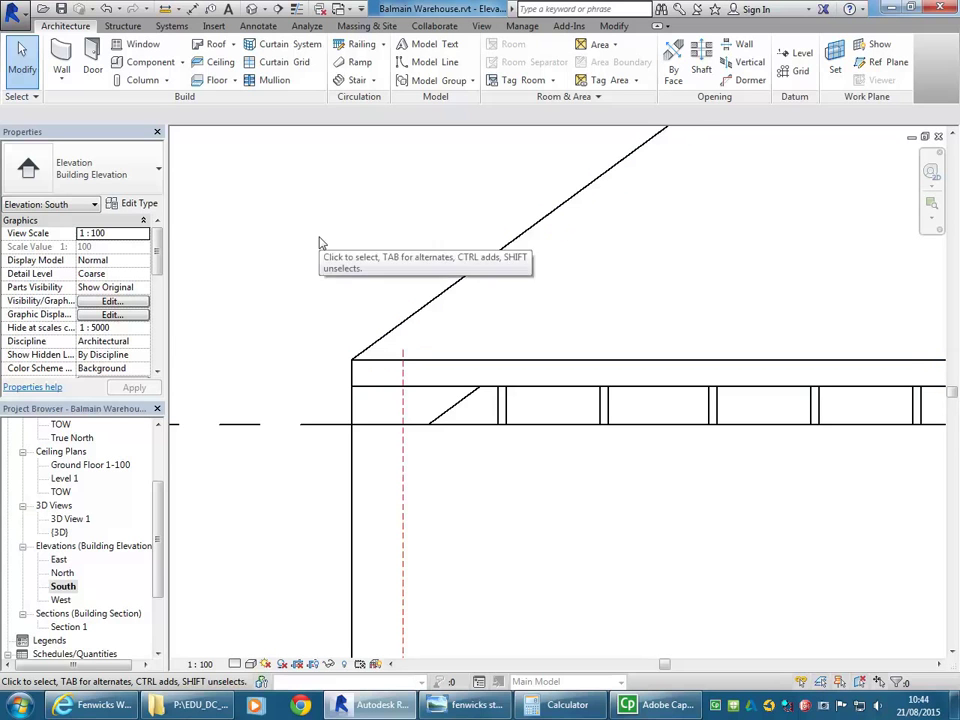
- Open the {3D} view and examine how the roof's eave corner sits on the truss ends above the wall
mouse_move(320, 243)
middle_mouse_down()
mouse_move(366, 276)
mouse_move(356, 396)
mouse_move(486, 409)
middle_mouse_up()
scroll(265, 262, "down", 3)
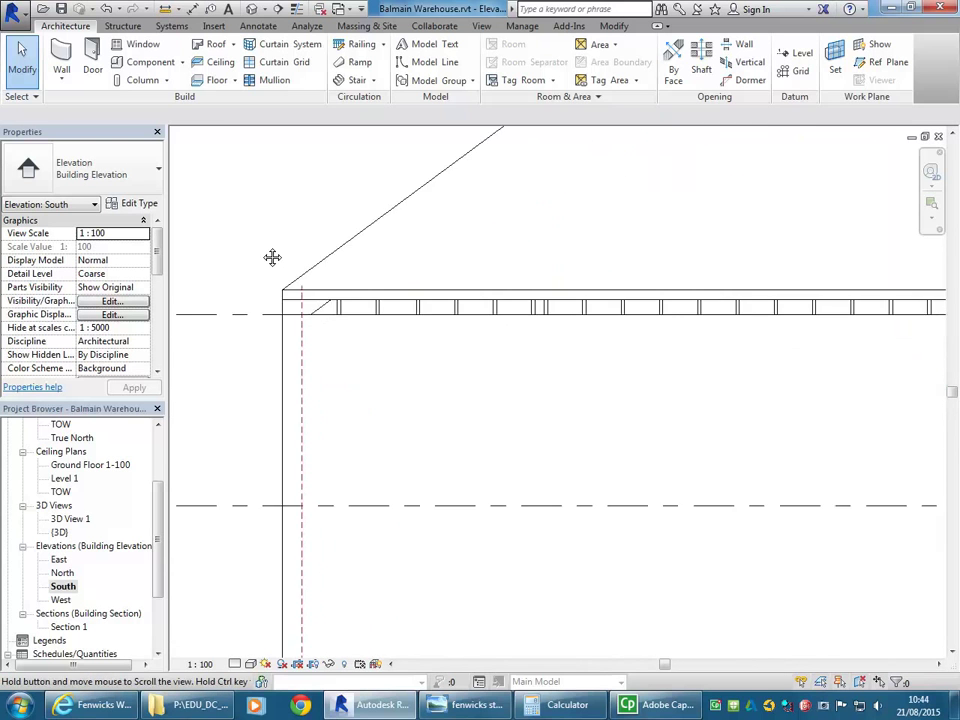
middle_click_drag(276, 279, 278, 360)
double_click(59, 533)
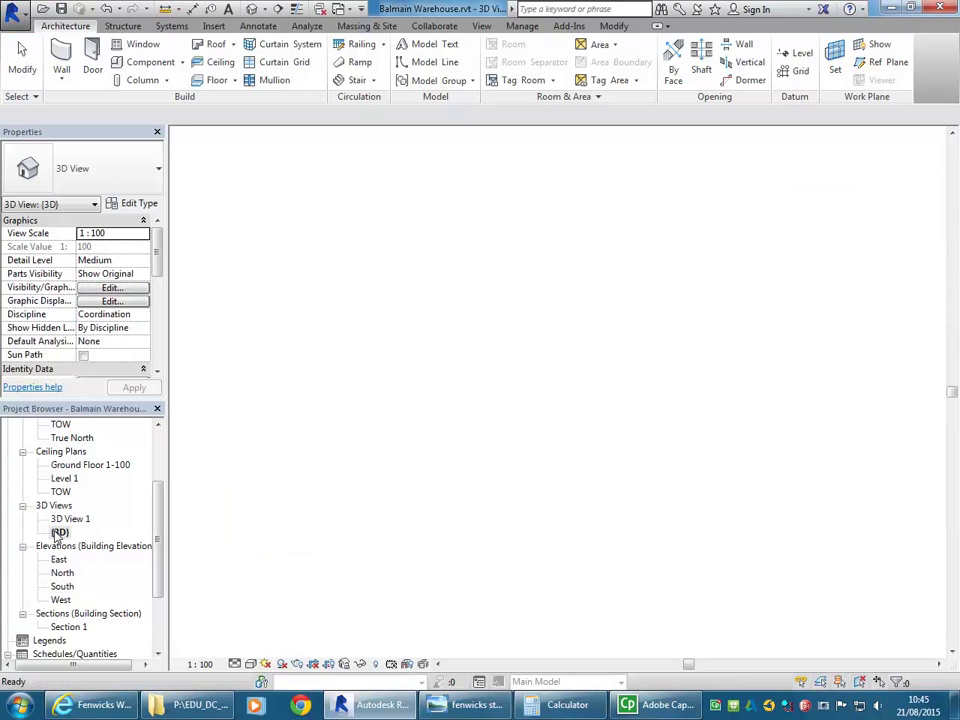
middle_click_drag(378, 469, 627, 405, "shift")
middle_click_drag(542, 395, 484, 502, "shift")
scroll(484, 502, "up", 6)
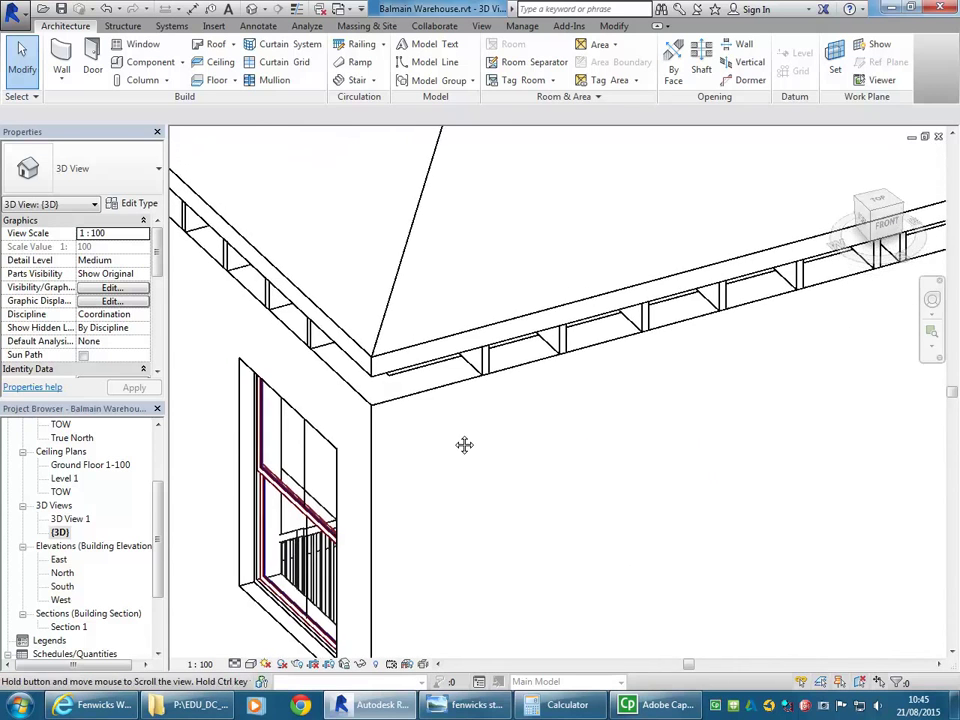
scroll(472, 492, "down", 1)
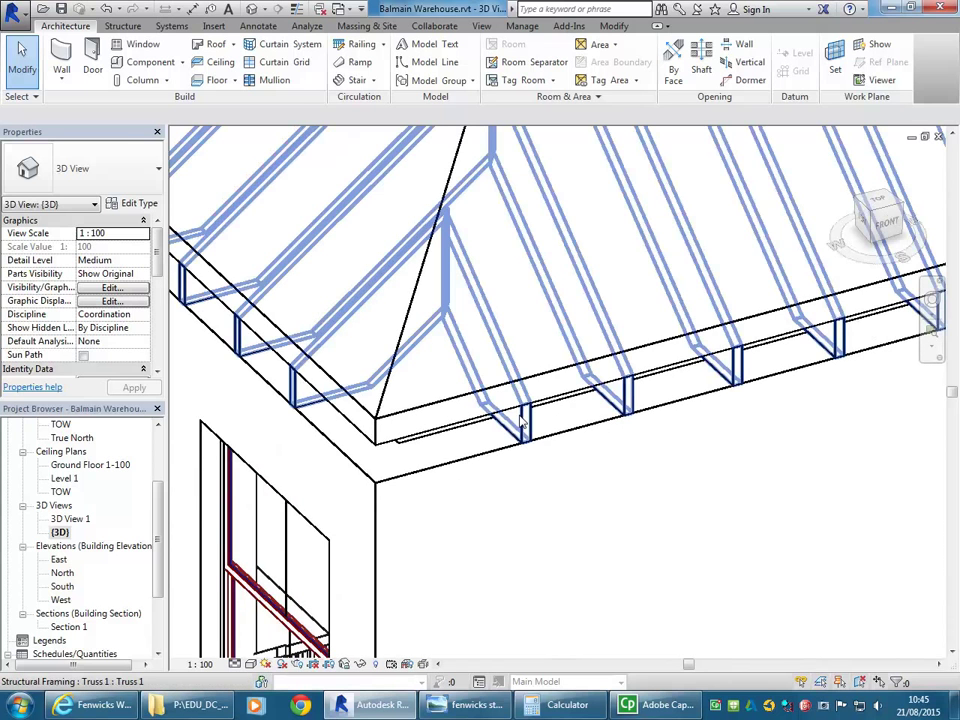
scroll(521, 422, "up", 3)
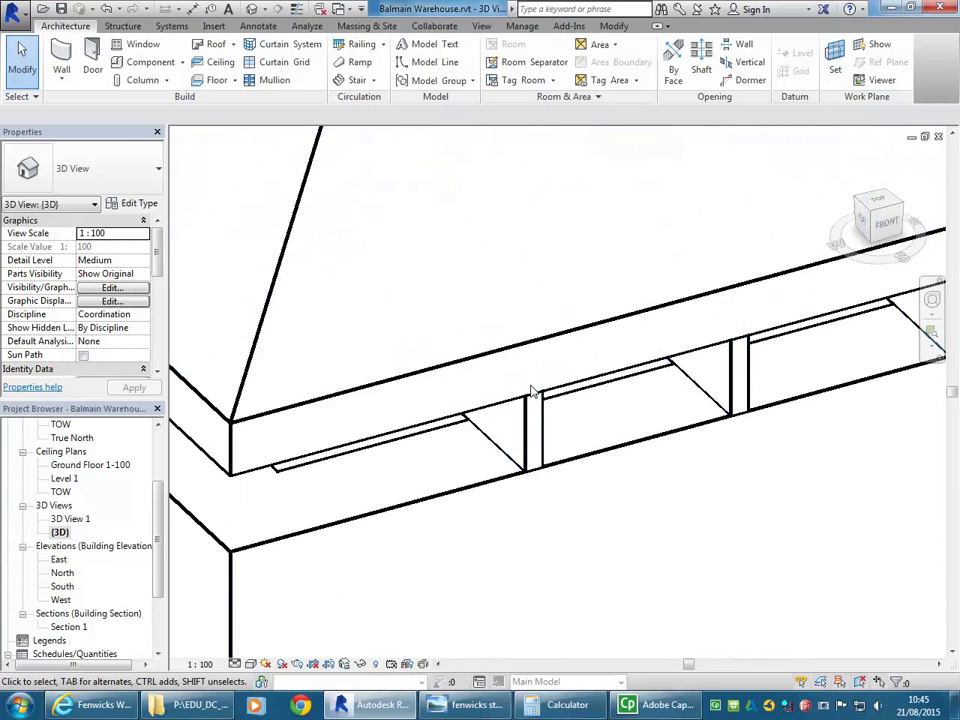
left_click(531, 447)
left_click(474, 413)
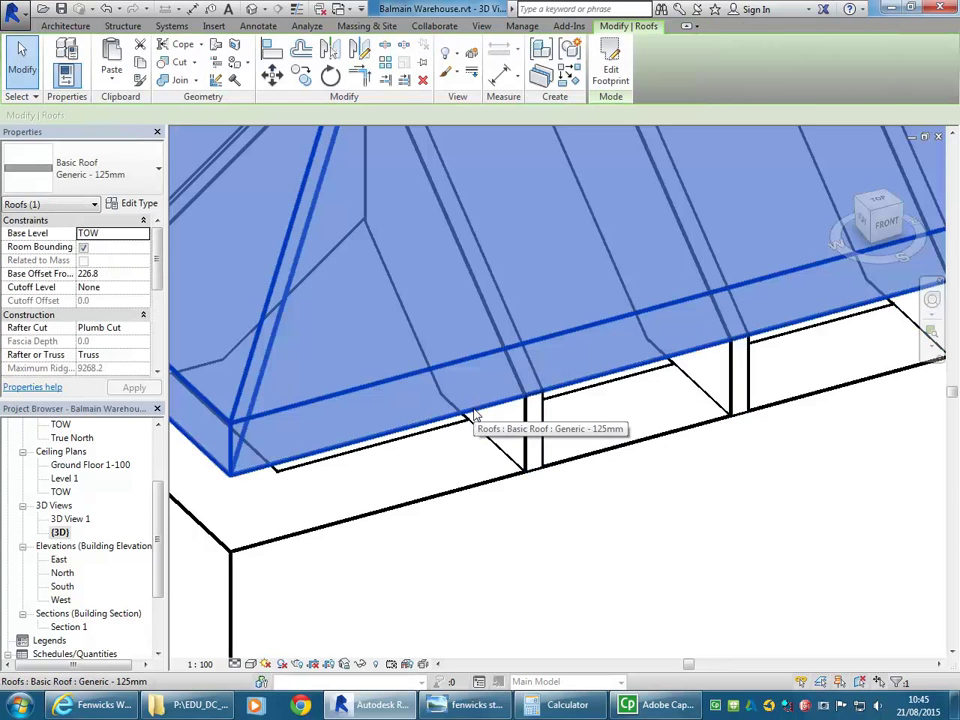
key("Delete")
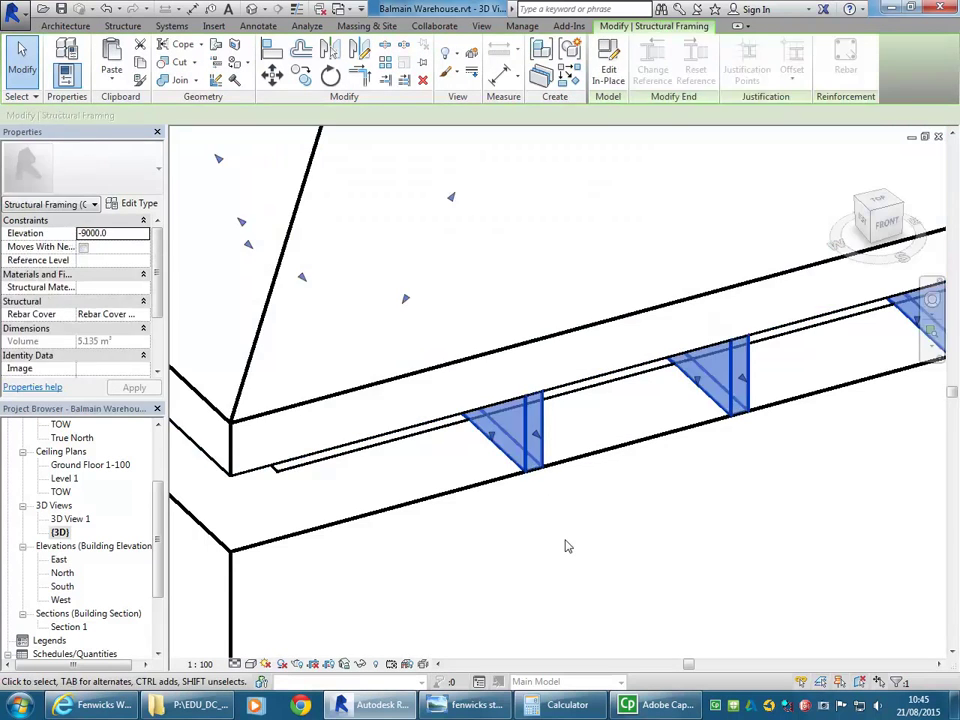
- Examine the whole roof and the exposed truss ends along the eaves from several sides of the building
scroll(560, 543, "down", 5)
middle_click_drag(553, 540, 803, 474, "shift")
scroll(474, 465, "up", 4)
scroll(551, 482, "down", 4)
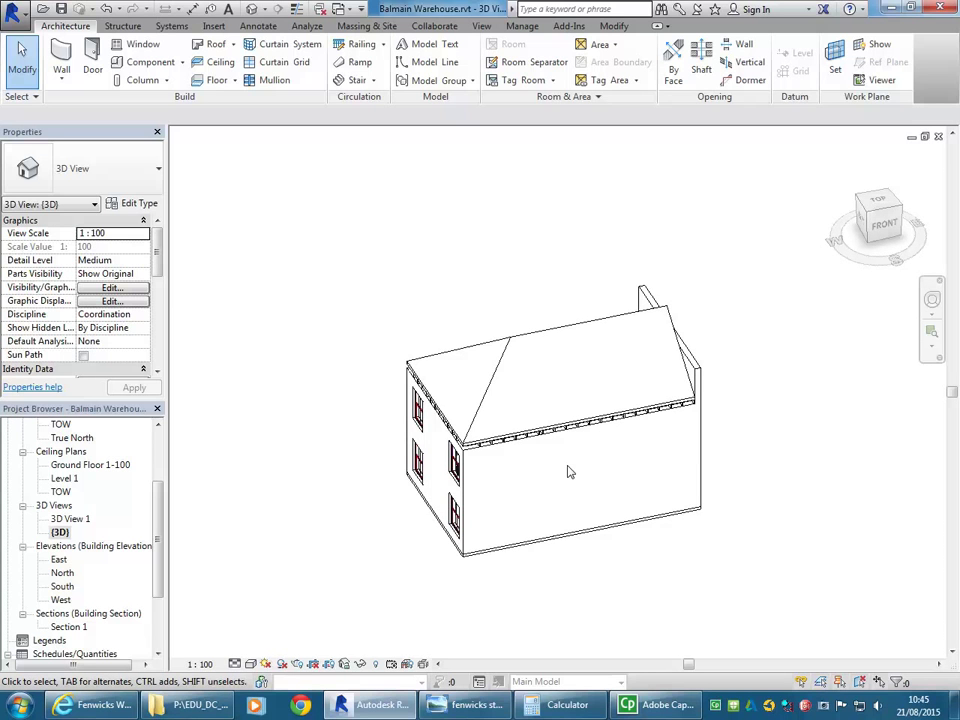
middle_click_drag(551, 474, 455, 480, "shift")
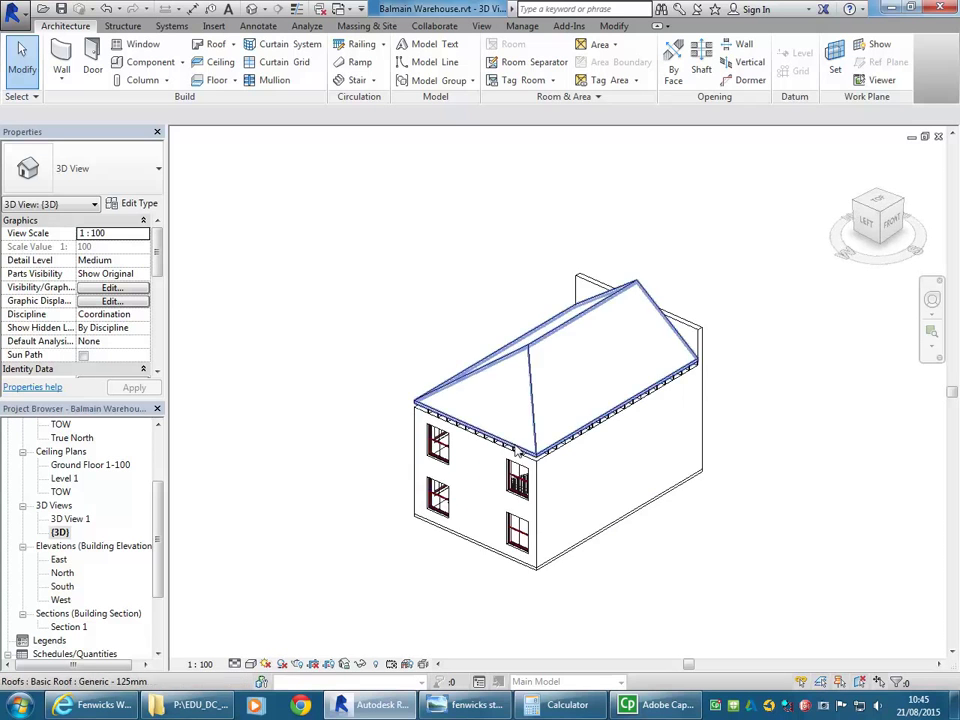
scroll(517, 452, "up", 3)
scroll(517, 452, "down", 3)
middle_click_drag(517, 452, 488, 420, "shift")
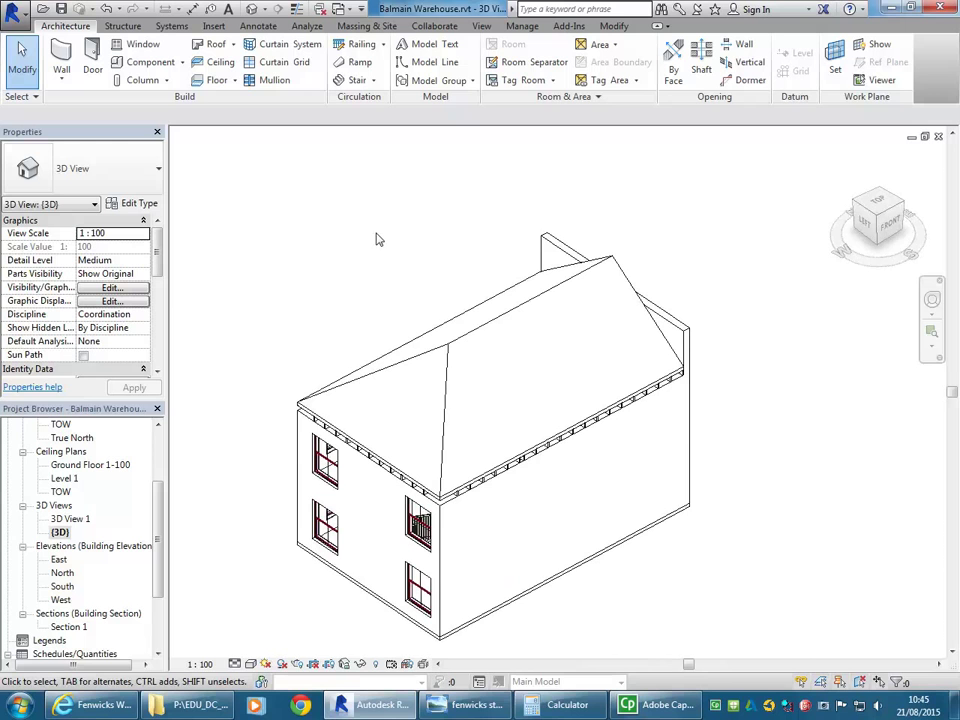
- Start adding a roof fascia and check the available fascia types, keeping the default Fascia type
left_click(232, 45)
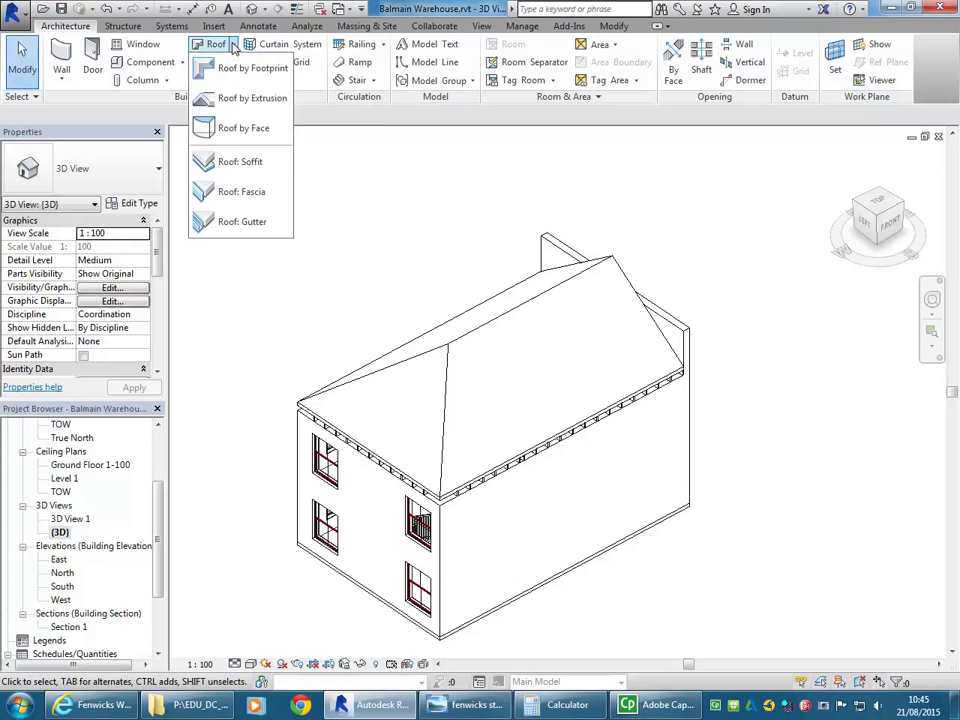
left_click(232, 45)
left_click(232, 45)
left_click(233, 47)
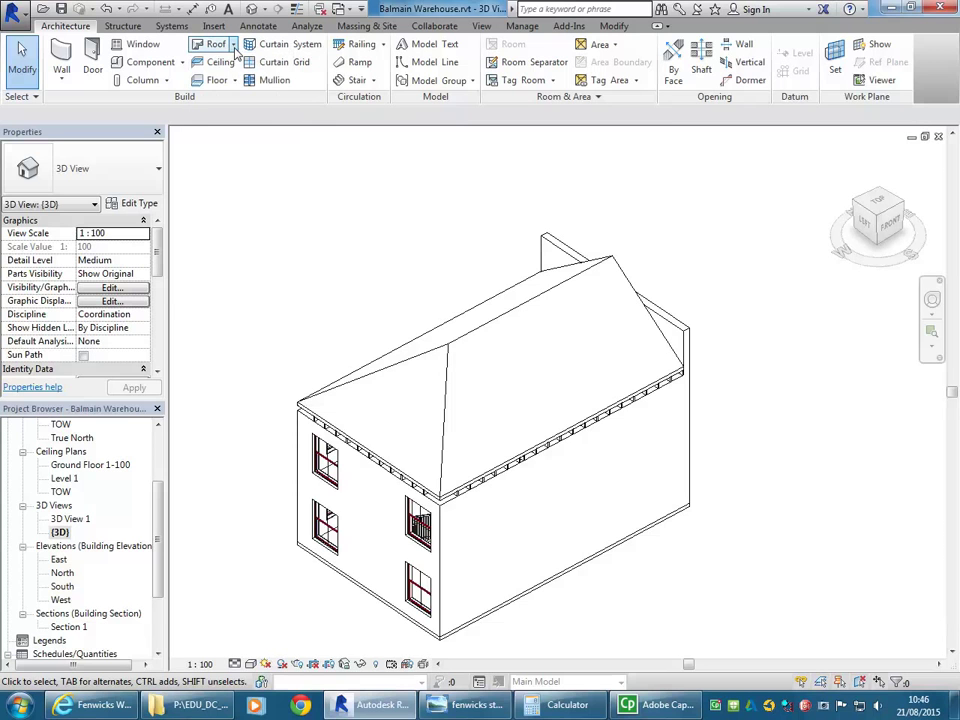
left_click(234, 46)
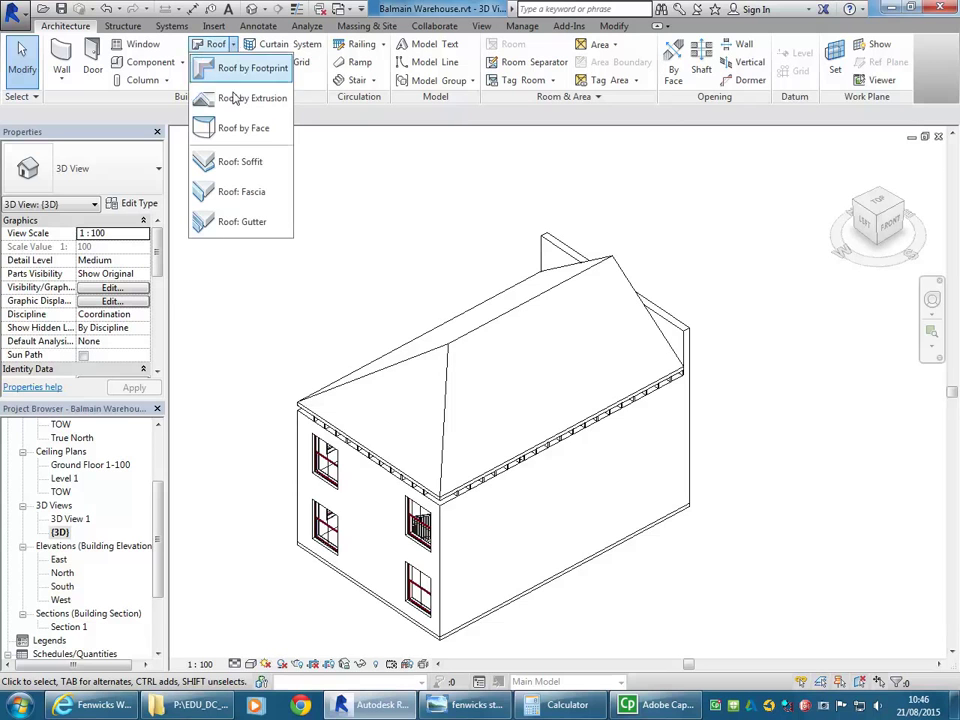
left_click(222, 193)
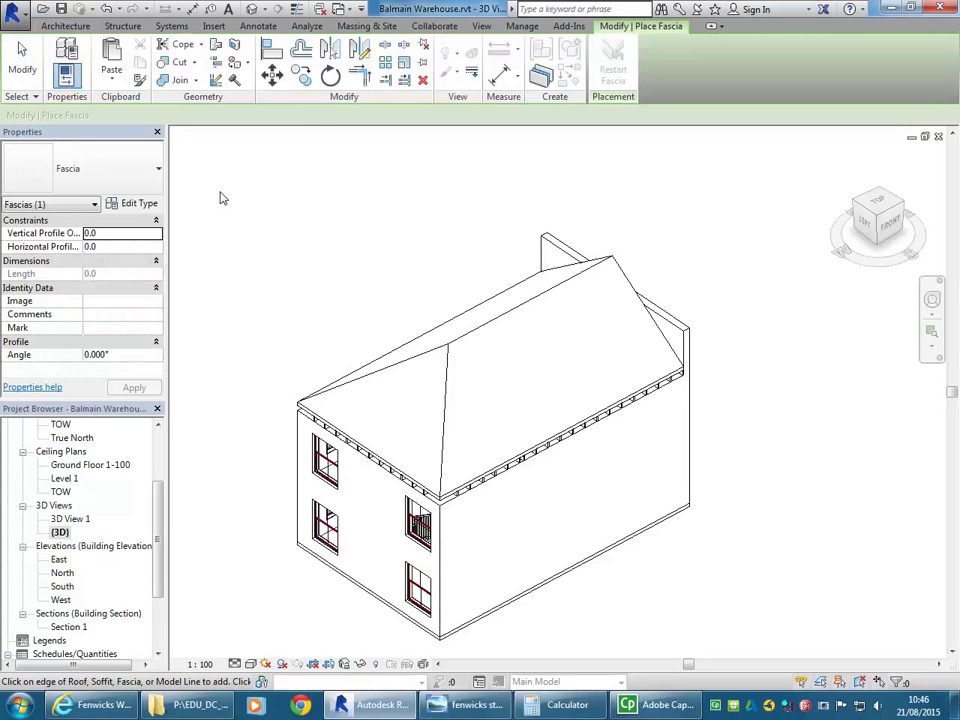
left_click(119, 175)
left_click(119, 177)
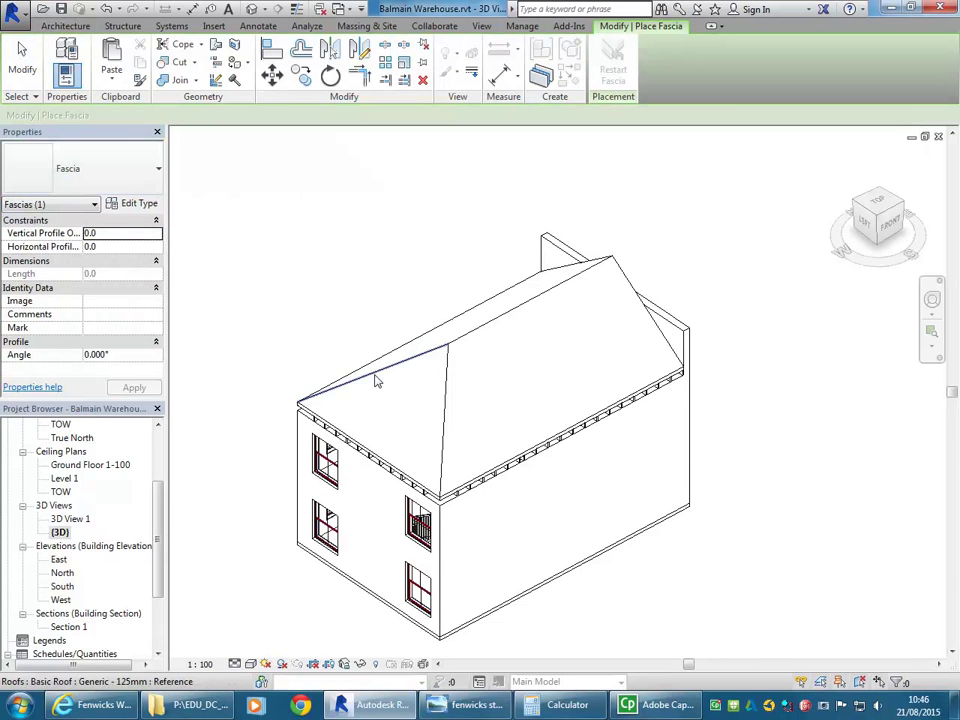
- Try a fascia on the roof's upper edge along the windowless long eave, and check it at the building corner
scroll(507, 388, "up", 5)
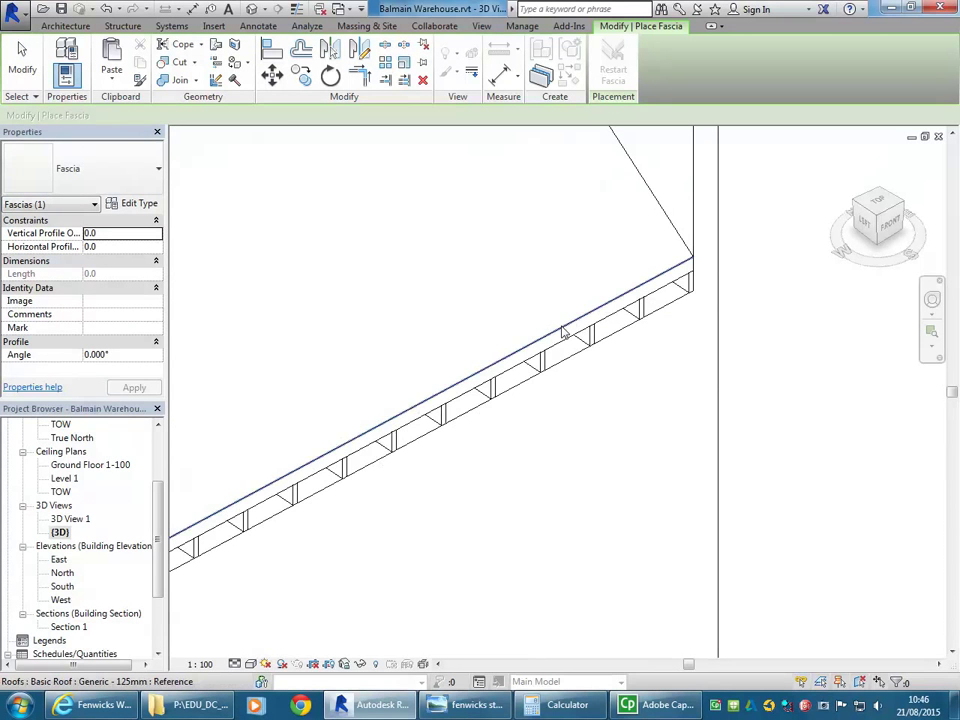
left_click(563, 333)
scroll(426, 311, "down", 3)
middle_click_drag(170, 495, 390, 432)
scroll(390, 432, "up", 4)
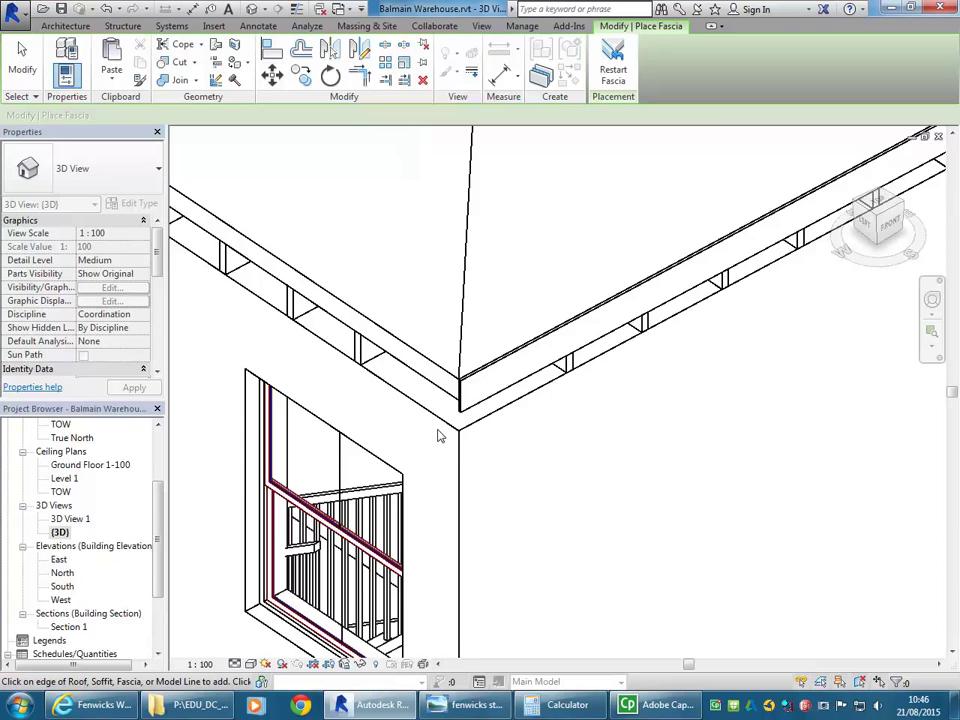
- Place the fascia again on the roof's upper edge along the windowless long eave
scroll(437, 436, "up", 5)
scroll(388, 370, "up", 2)
scroll(377, 334, "up", 2)
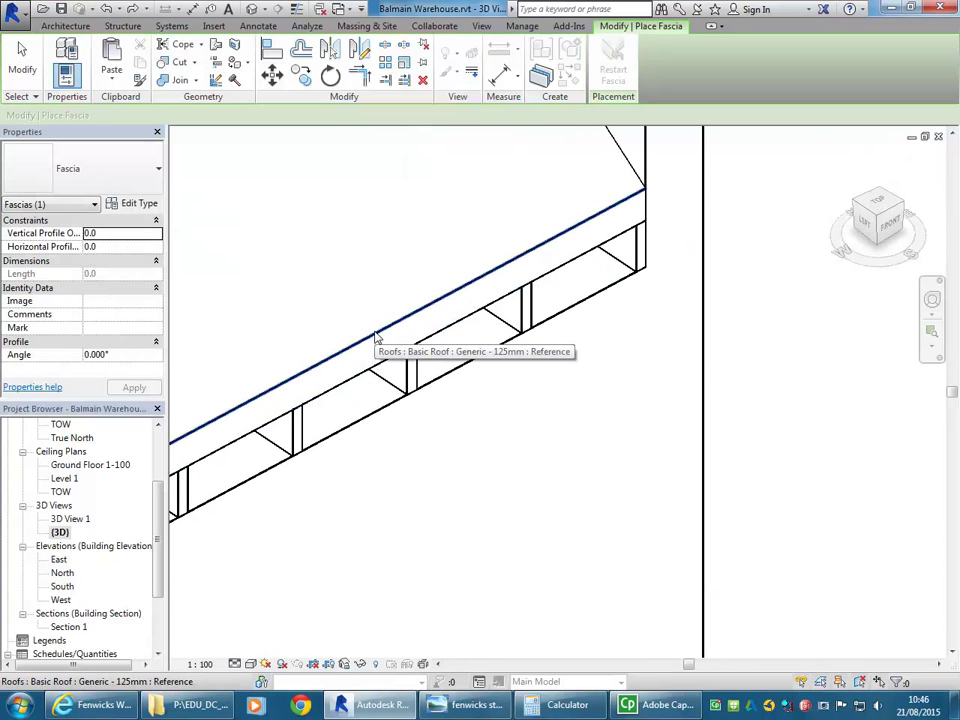
left_click(377, 335)
scroll(375, 336, "down", 4)
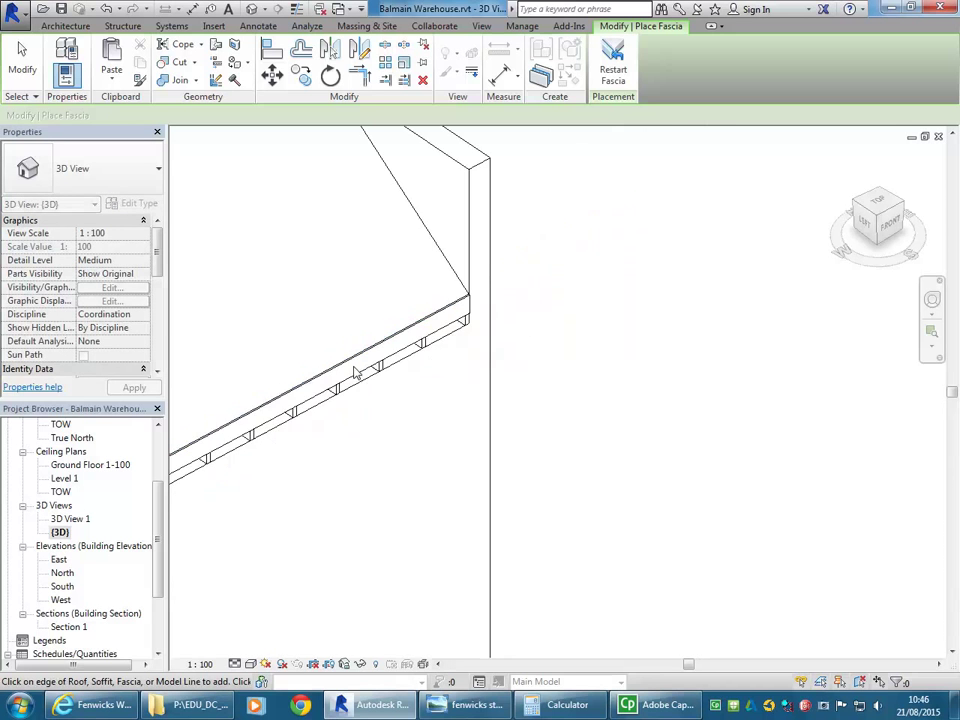
- Continue the fascia around the building corner along the roof's upper edge at the short hip-end eave
middle_click_drag(620, 373, 527, 409)
scroll(484, 484, "up", 5)
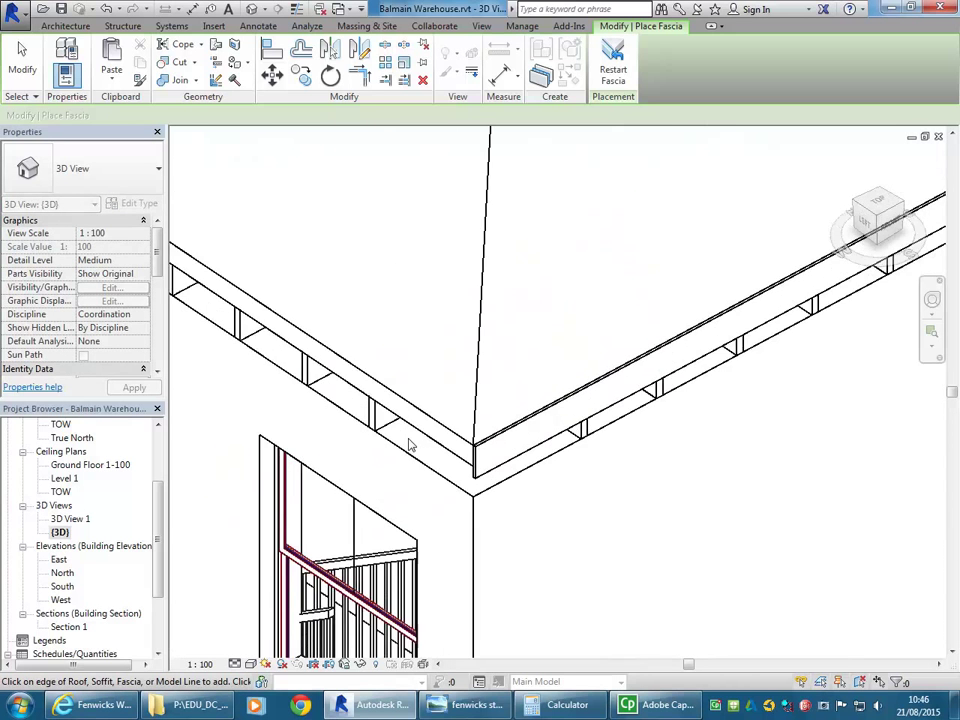
scroll(377, 470, "up", 3)
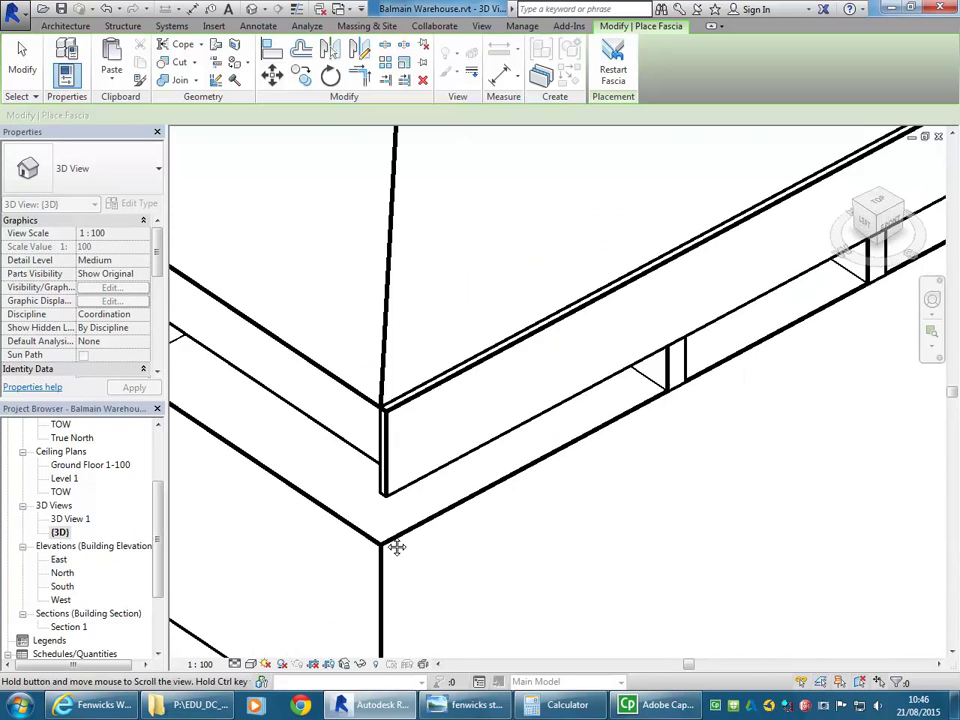
left_click(359, 405)
scroll(357, 487, "down", 10)
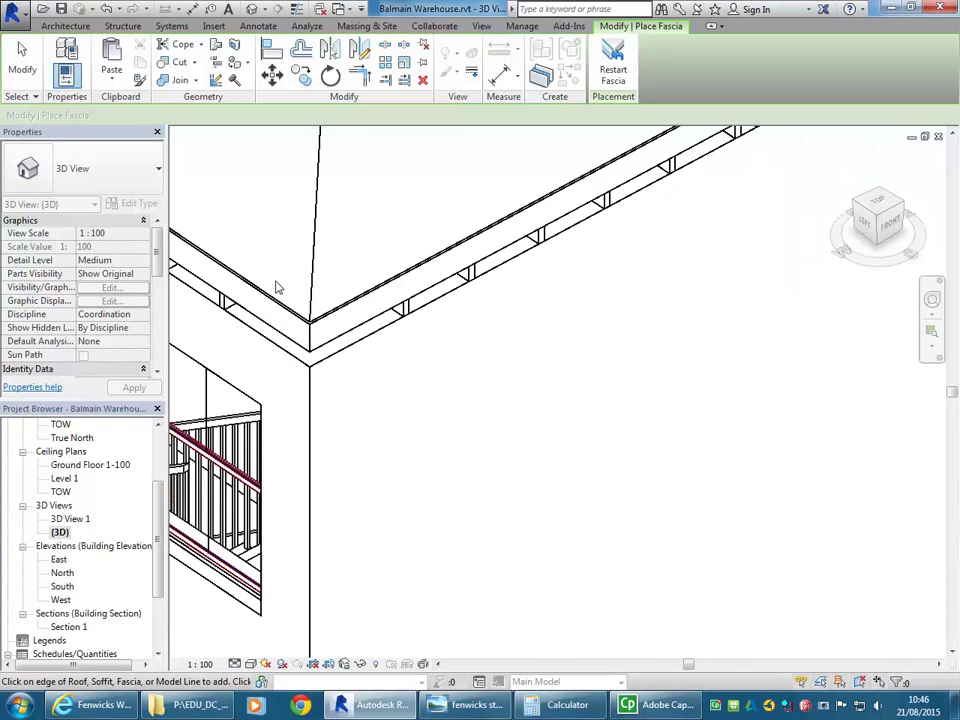
- Continue the fascia along the opposite long eave above the windows, and check its end at the high end wall
middle_click_drag(439, 366, 664, 390, "shift")
scroll(664, 390, "up", 5)
scroll(551, 421, "up", 3)
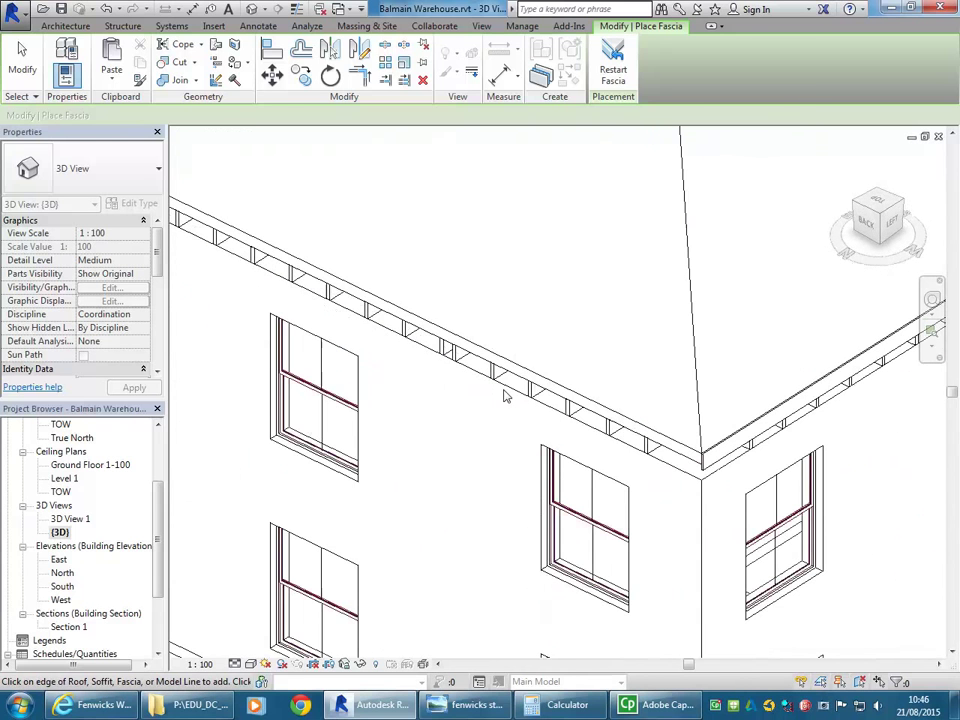
scroll(606, 418, "down", 3)
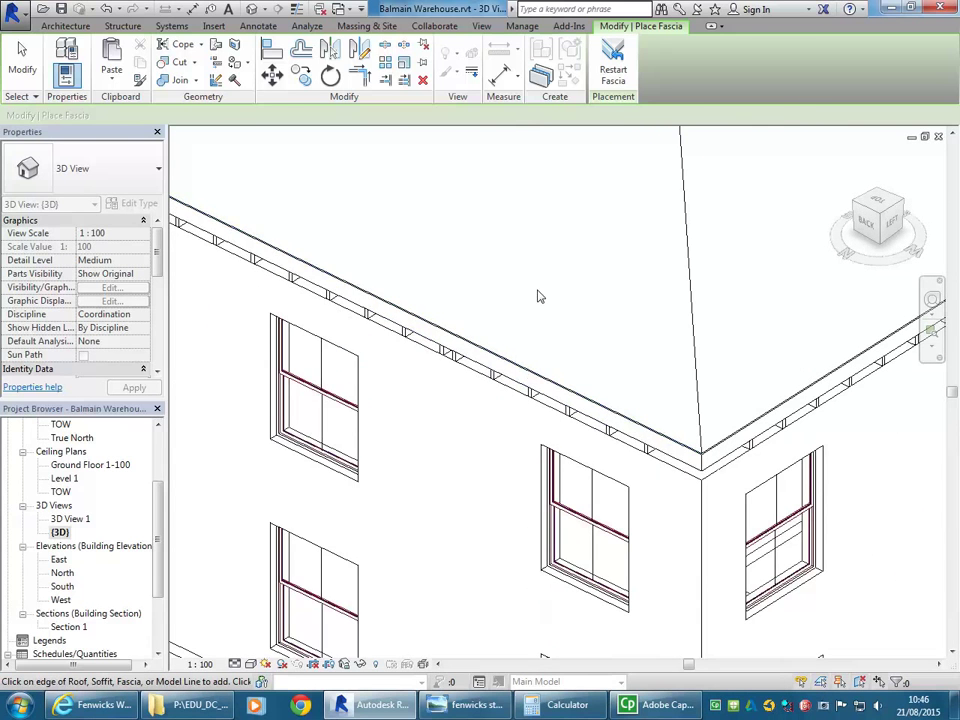
scroll(450, 340, "down", 3)
scroll(291, 256, "up", 2)
scroll(291, 256, "up", 3)
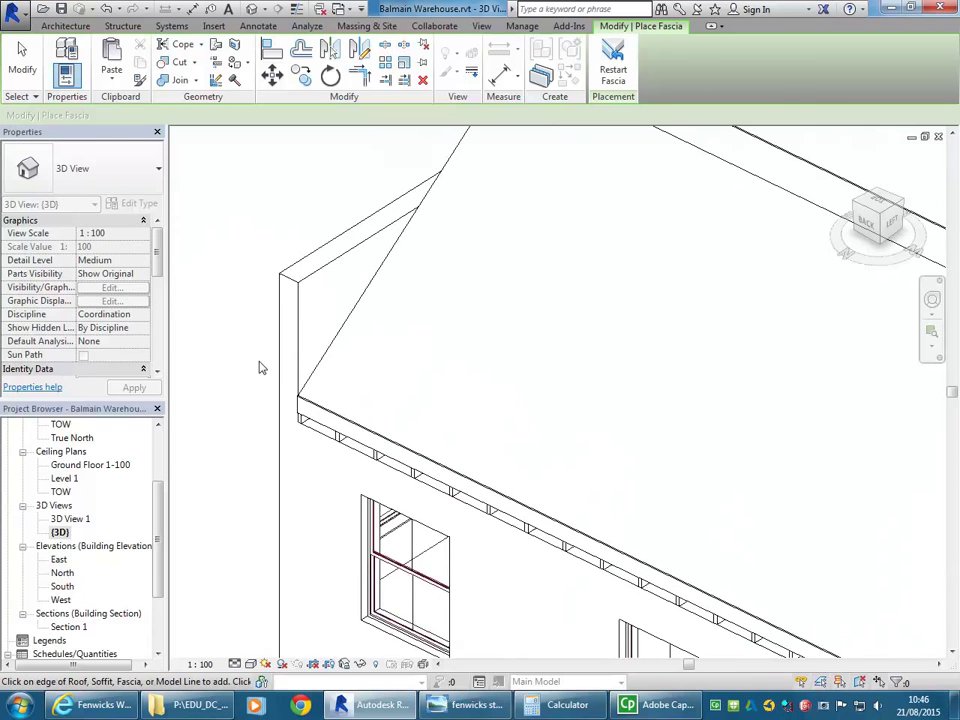
middle_click_drag(259, 366, 311, 479)
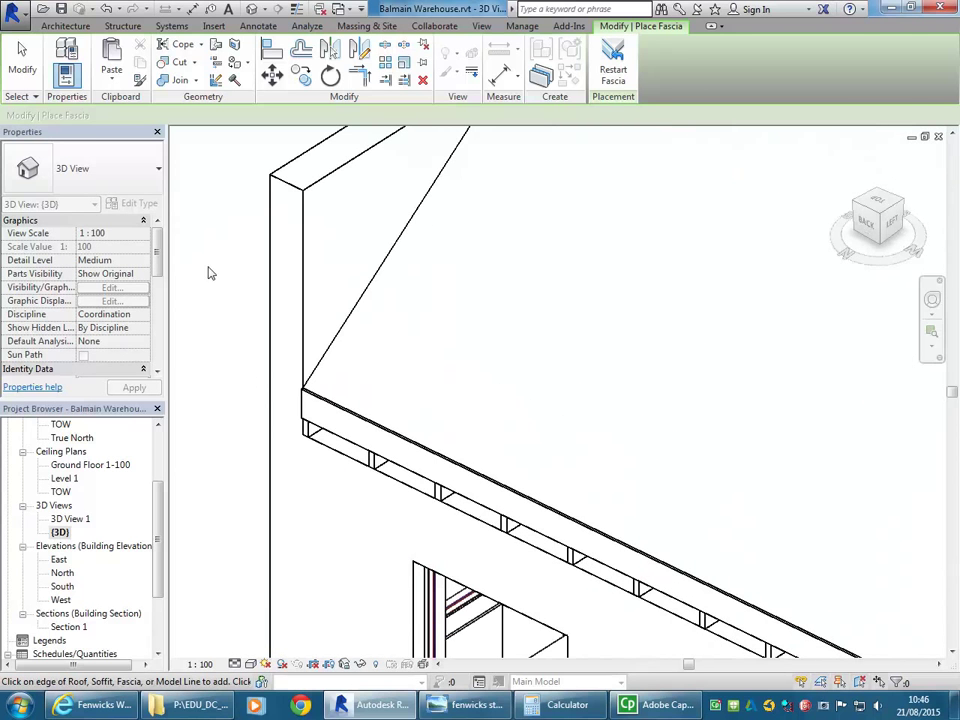
- Add a roof gutter of the default Gutter type to the fascia's top edge along the windowed long eave
left_click(60, 27)
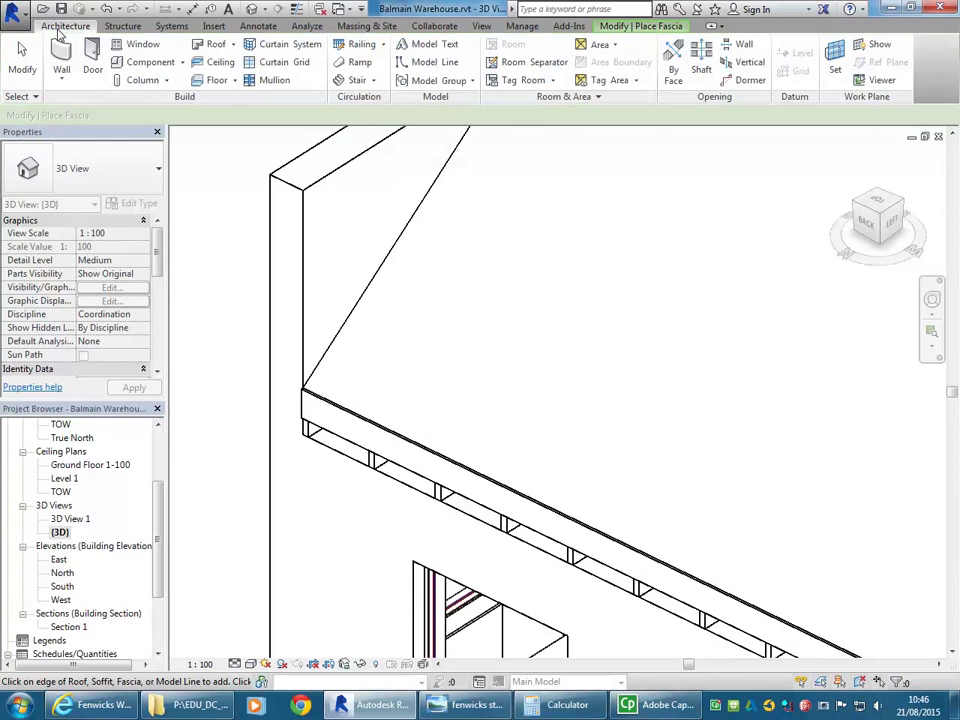
left_click(234, 46)
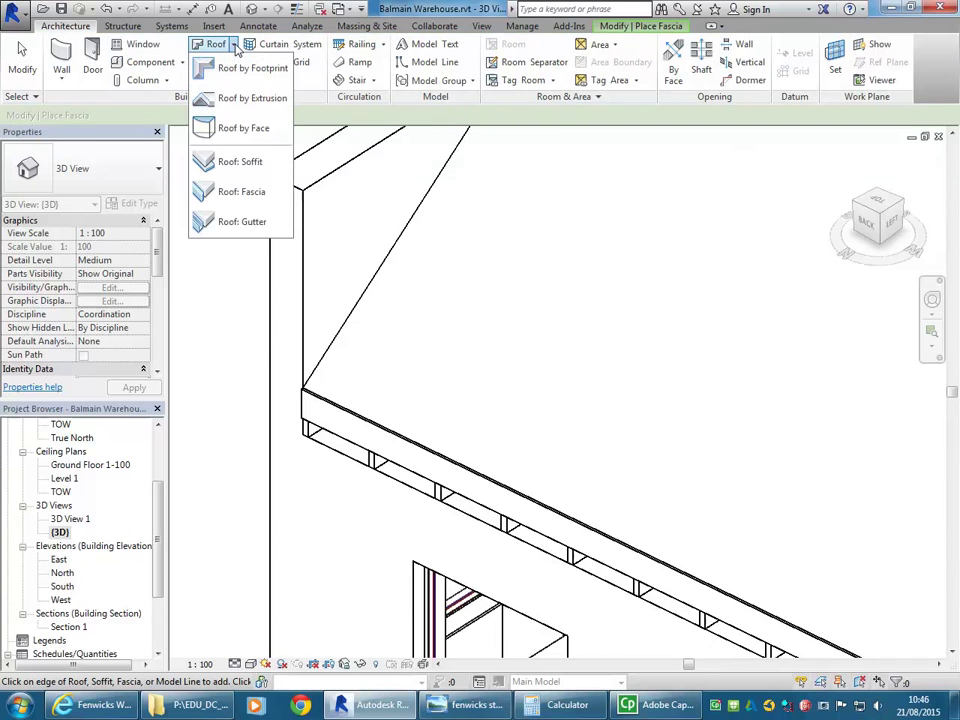
left_click(224, 222)
scroll(300, 353, "up", 5)
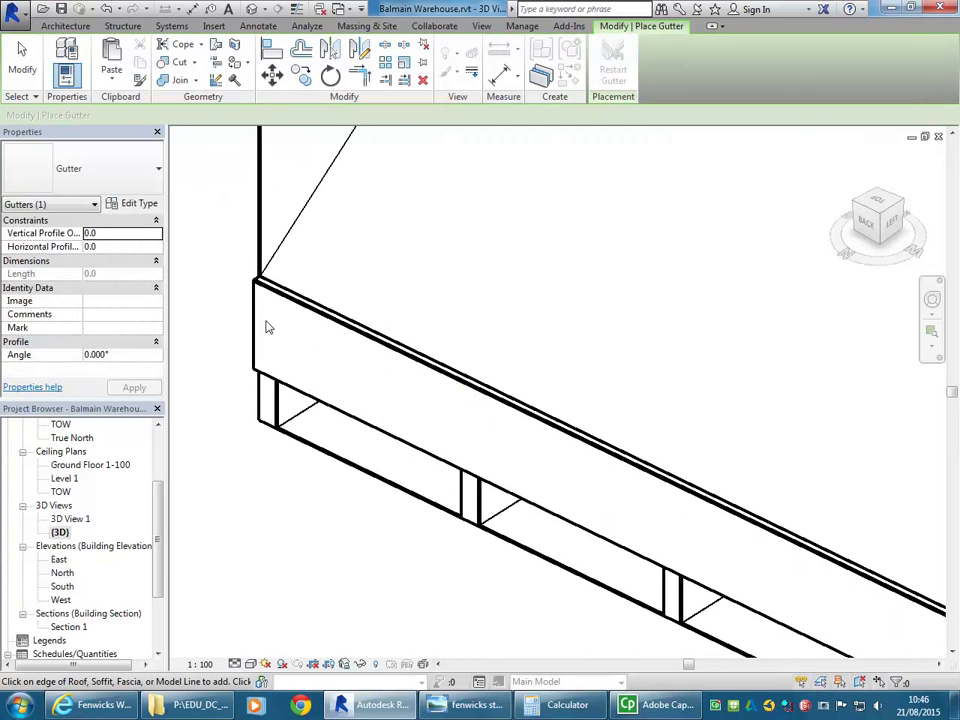
scroll(278, 328, "up", 2)
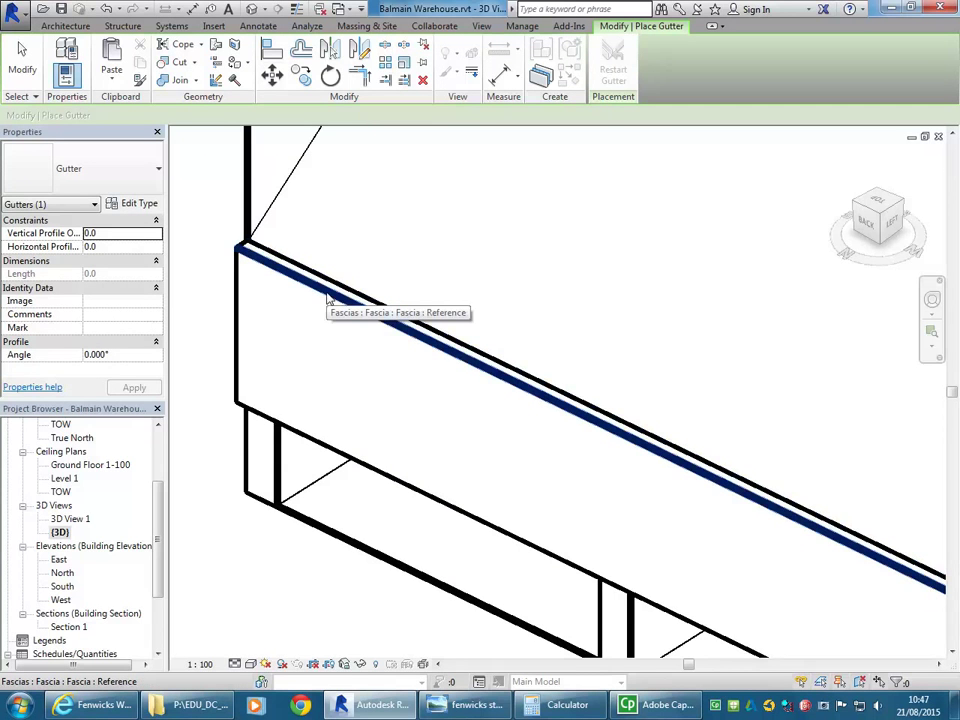
left_click(327, 297)
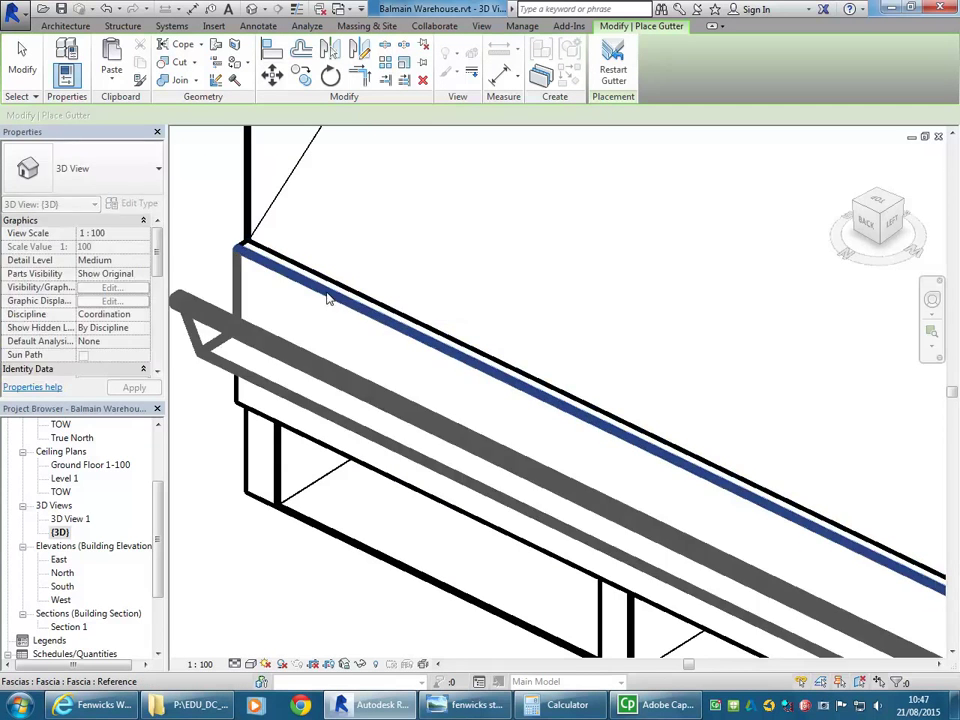
scroll(476, 300, "down", 5)
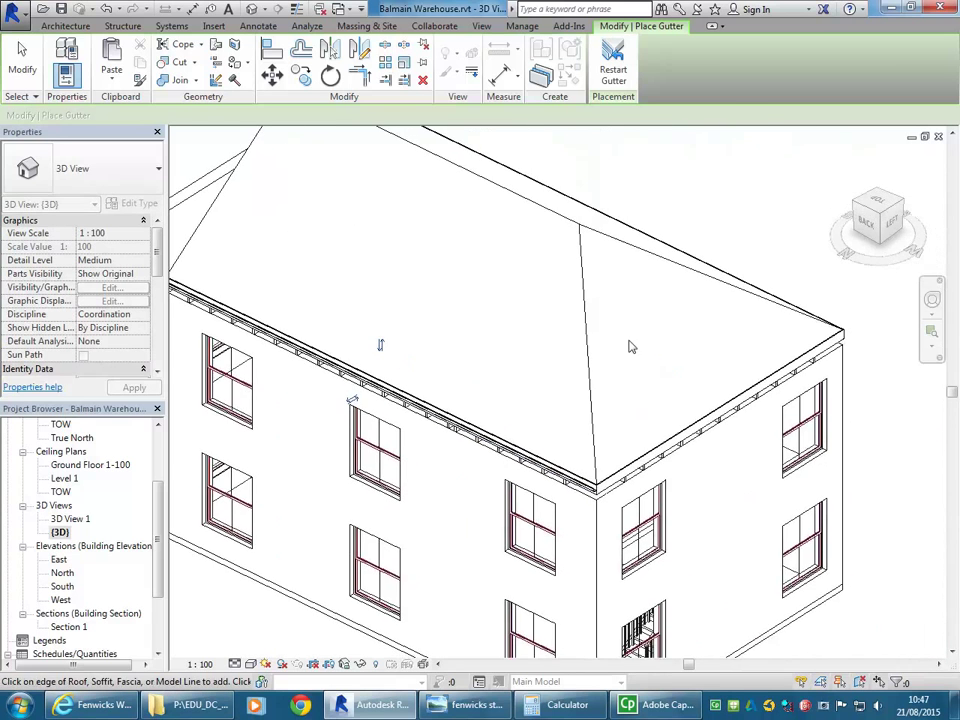
- Continue the gutter on the fascia edges of the hip end and the windowless long eave, and check its end at the high wall
scroll(634, 330, "up", 6)
scroll(614, 346, "up", 2)
scroll(560, 300, "down", 5)
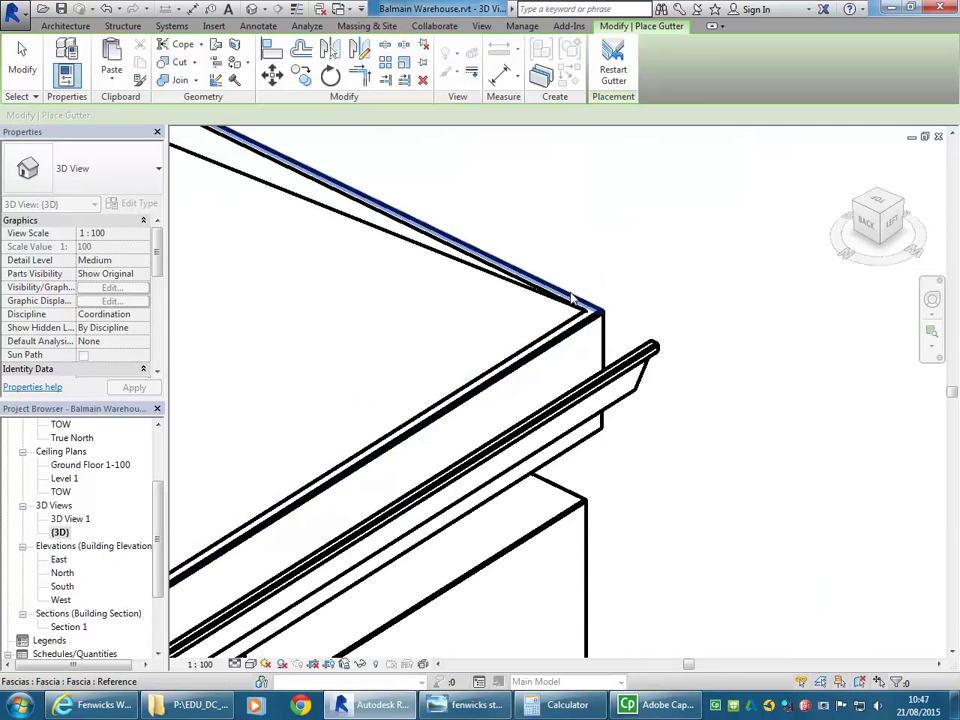
scroll(375, 332, "down", 5)
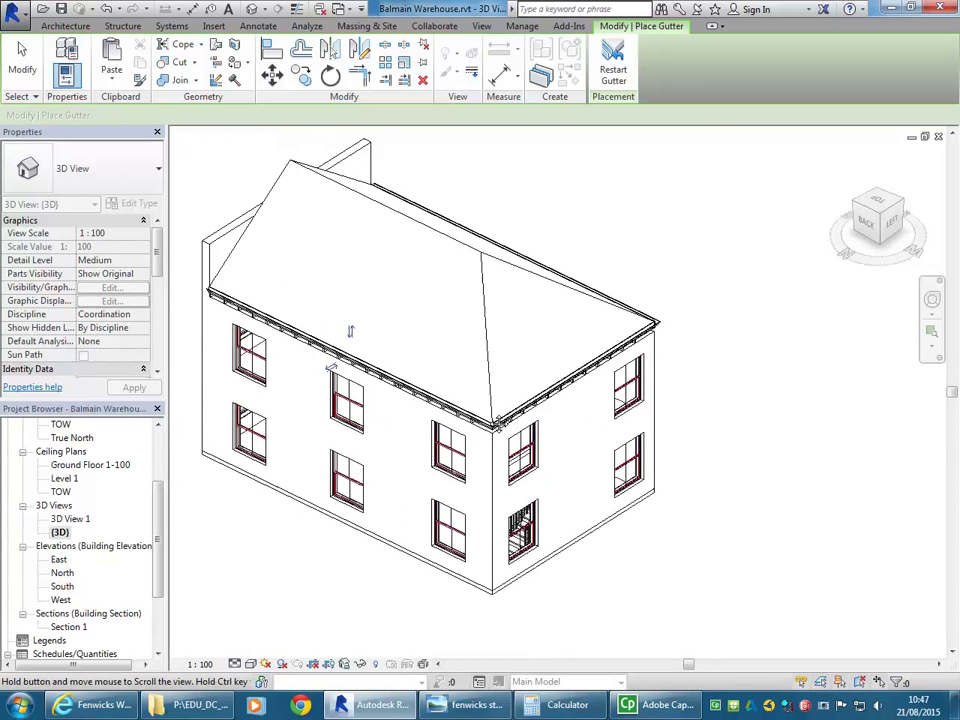
middle_click_drag(400, 336, 580, 261, "shift")
scroll(580, 261, "up", 4)
scroll(604, 546, "up", 4)
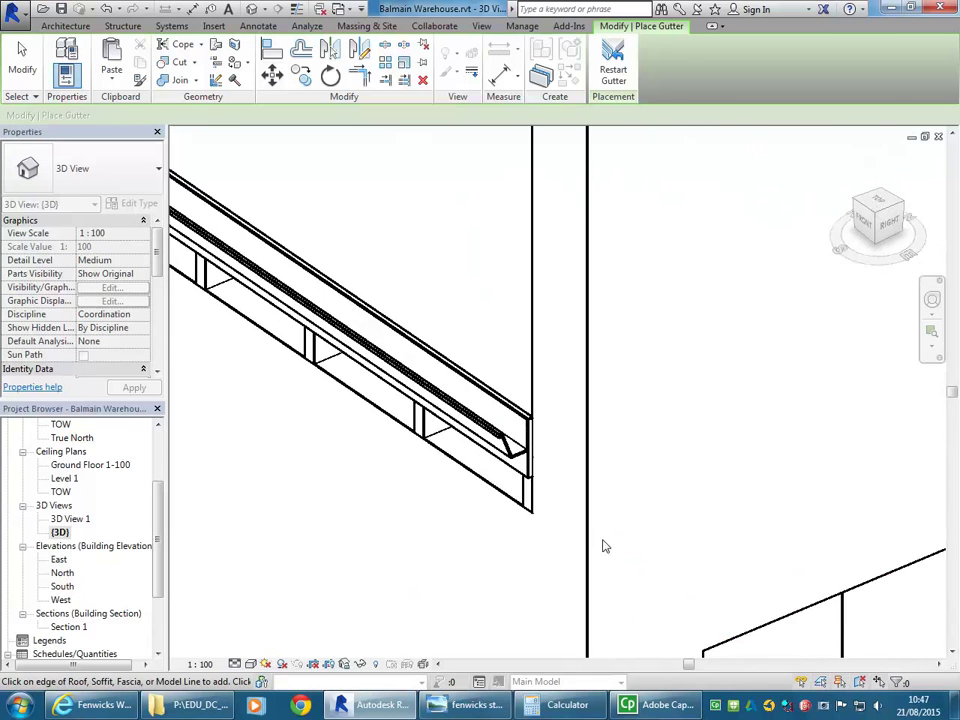